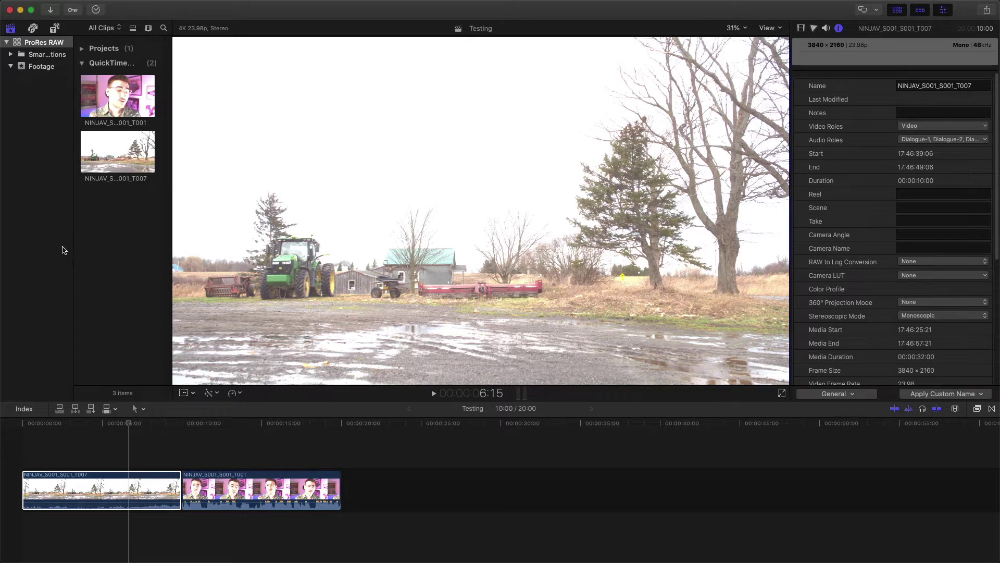
left_click_drag(109, 254, 119, 156)
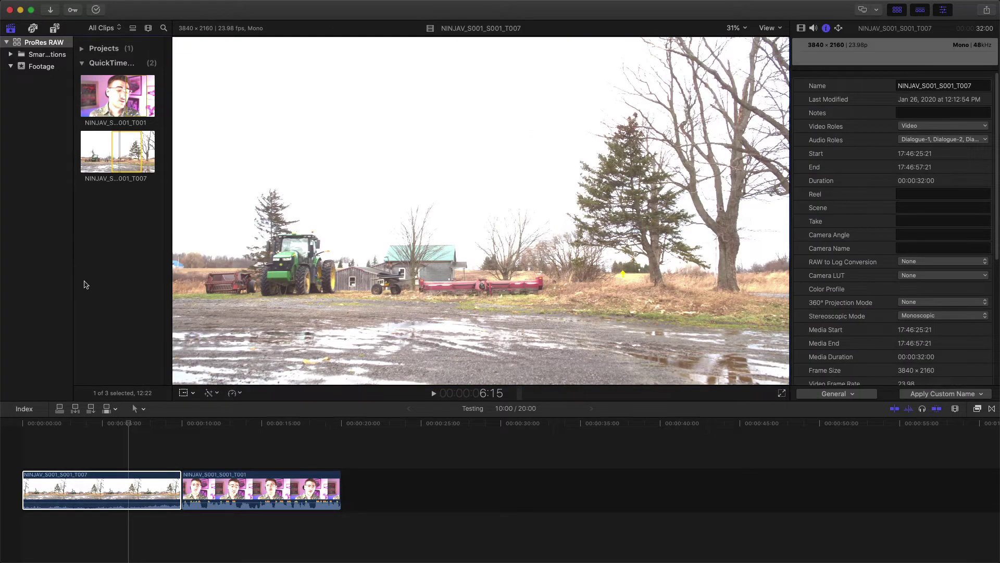
left_click(85, 281)
key("super+4")
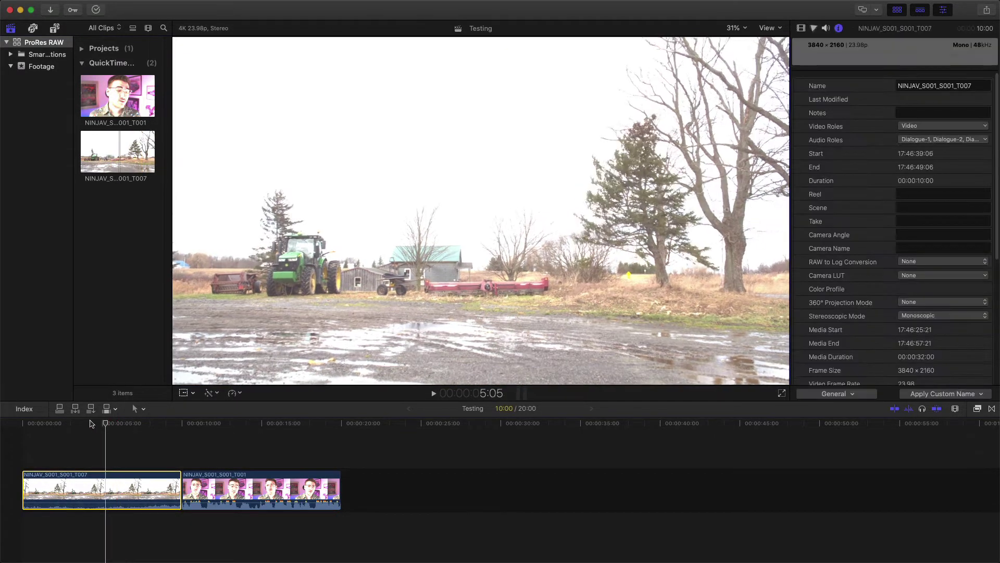
left_click(51, 423)
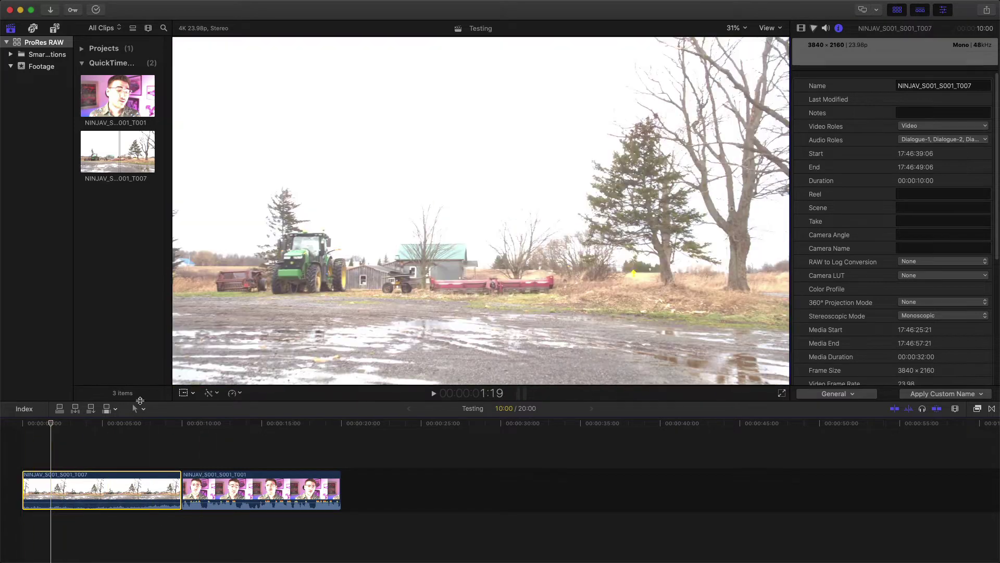
- Open the ProRes RAW library's color processing setting, choose Standard and apply it
left_click(57, 44)
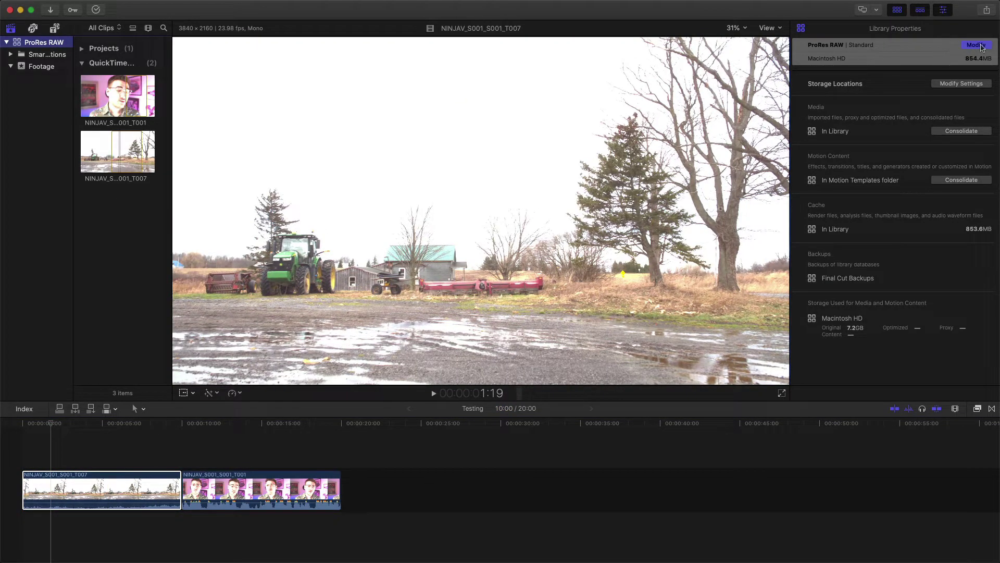
left_click(983, 45)
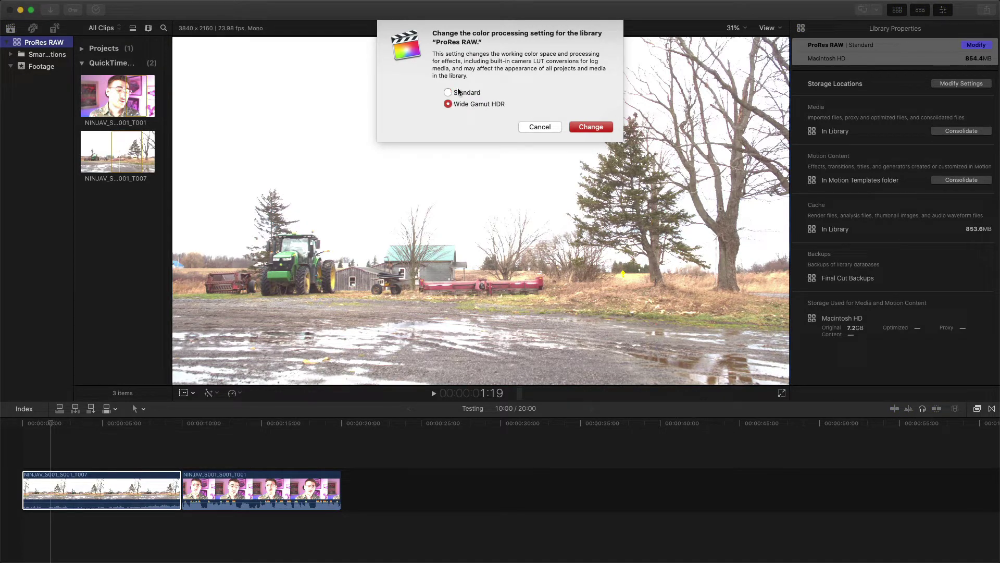
left_click(458, 93)
left_click(588, 135)
- Lower the highlights exposure of timeline clip NINJAV_S001_S001_T007 to -87% with a Color Board
left_click(53, 423)
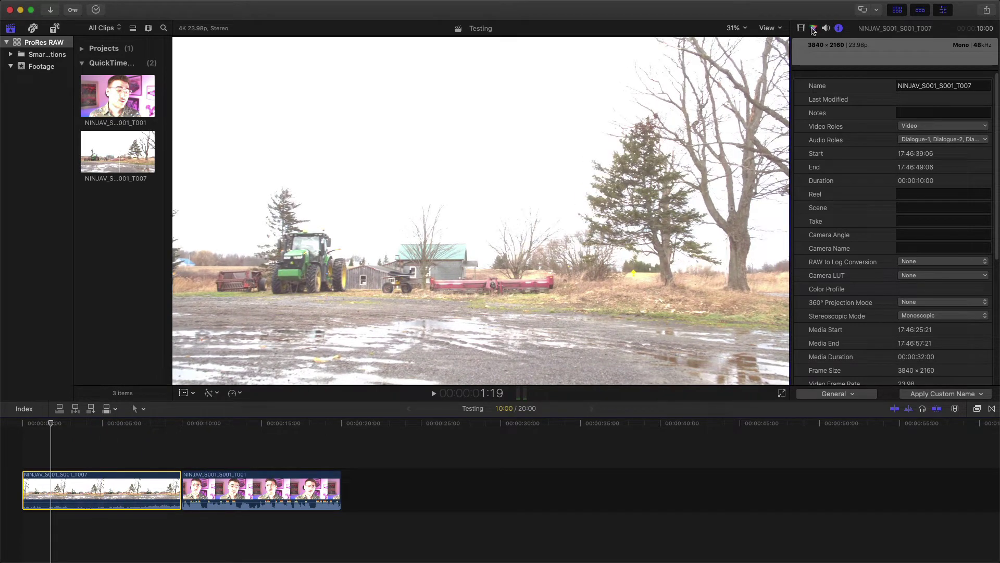
left_click(814, 28)
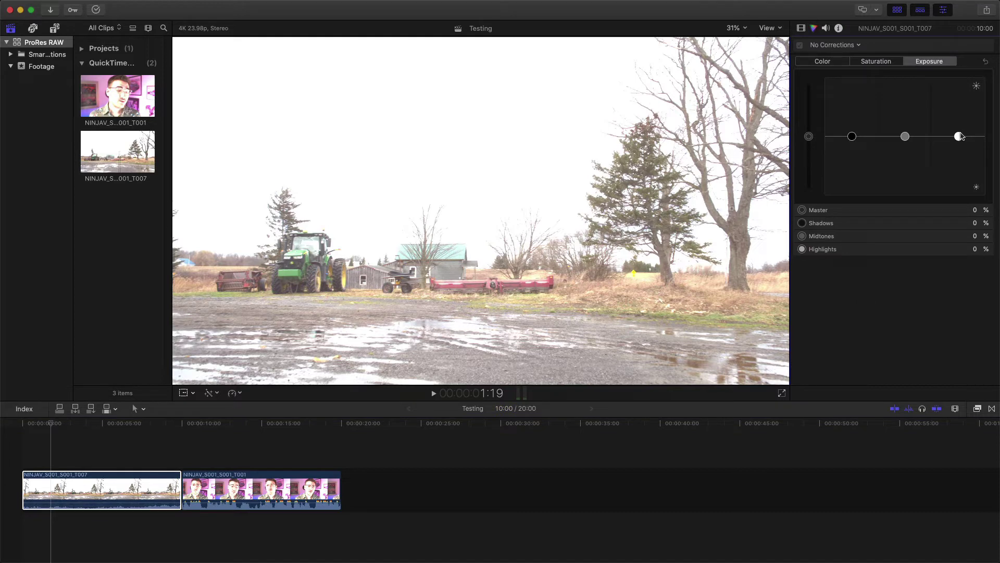
left_click_drag(959, 136, 958, 187)
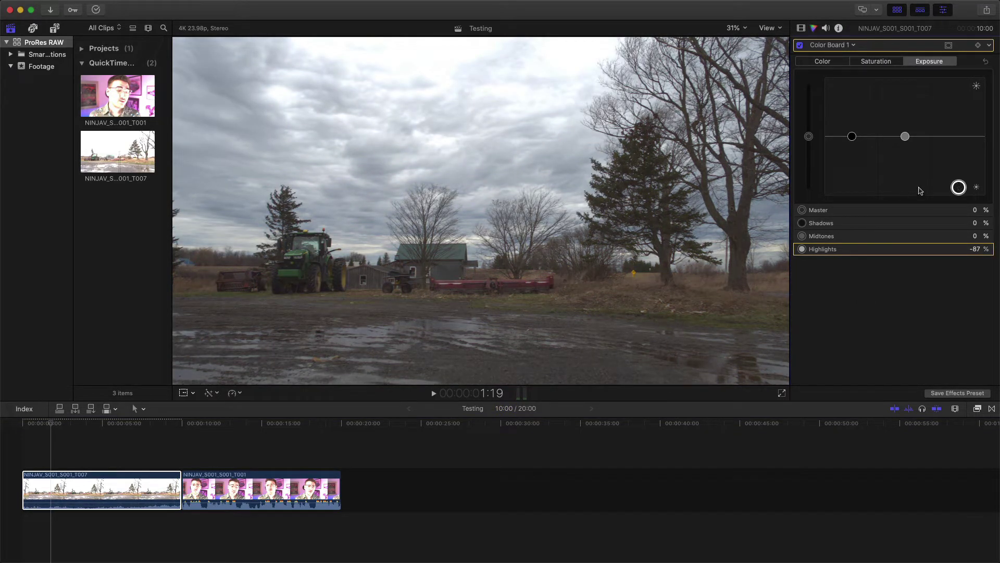
- Lower the highlights exposure of timeline clip NINJAV_S001_S001_T001 to -76% with a Color Board
left_click(258, 422)
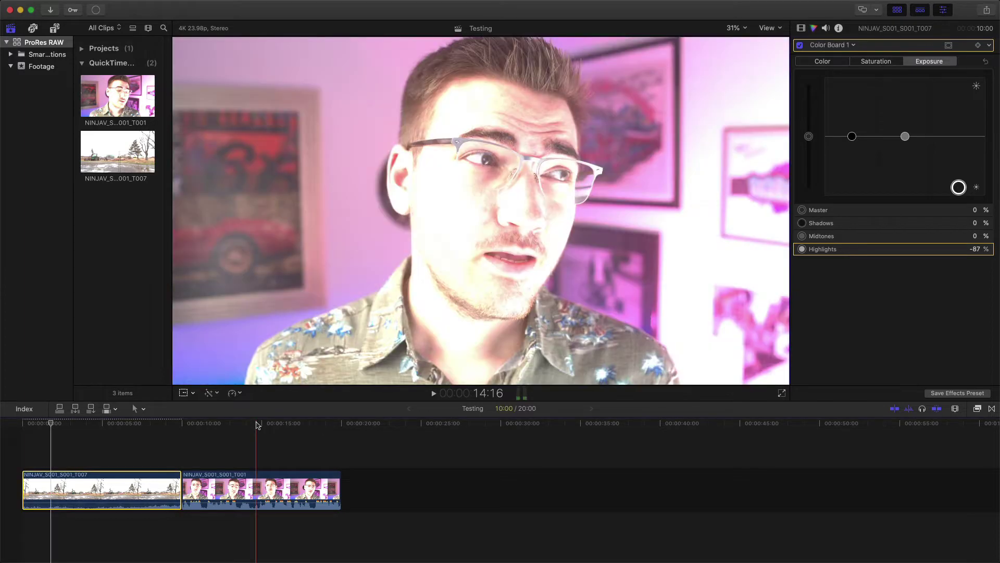
left_click(291, 487)
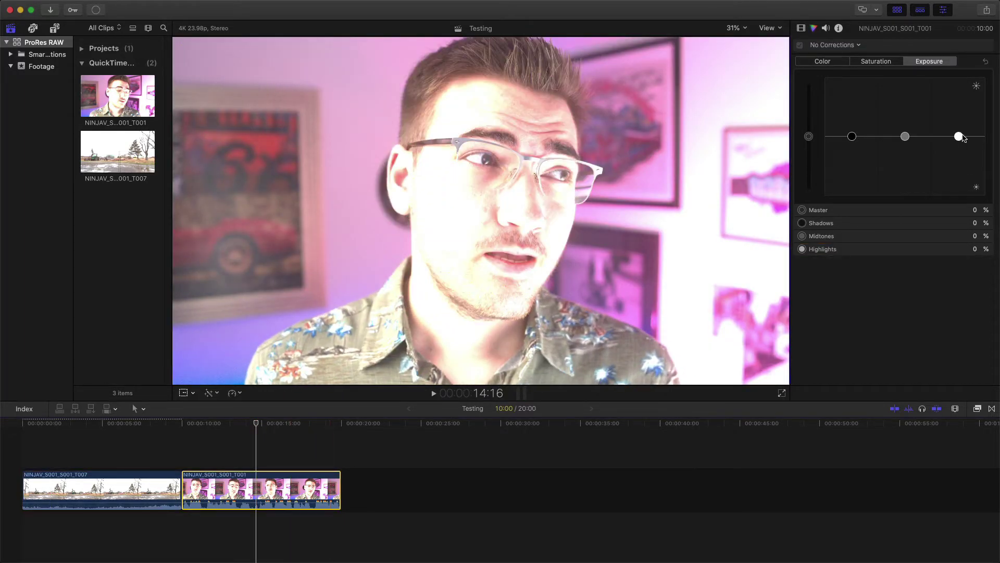
left_click_drag(959, 137, 958, 181)
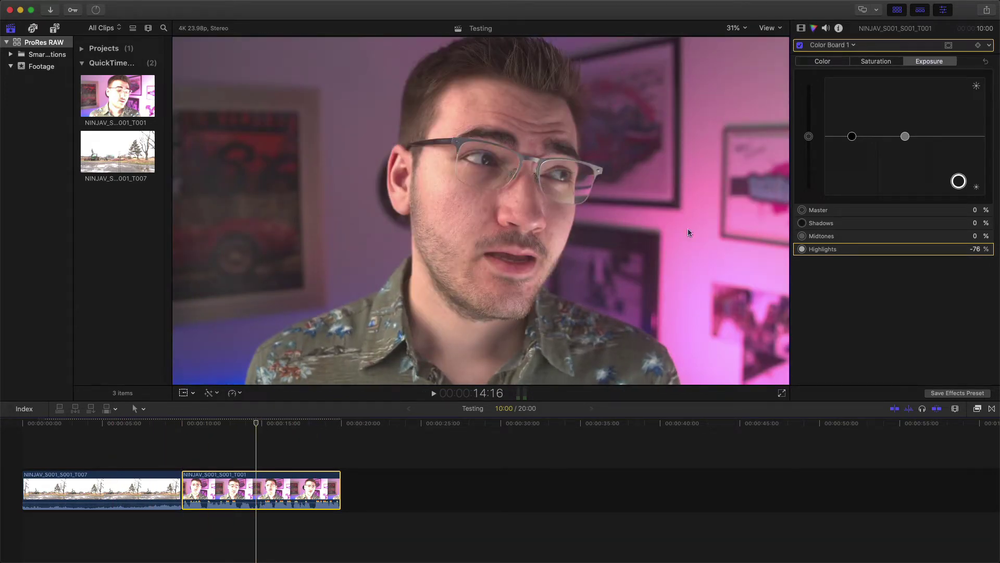
- Reset the highlights exposure of both timeline clips to 0%
left_click(958, 181)
key("Delete")
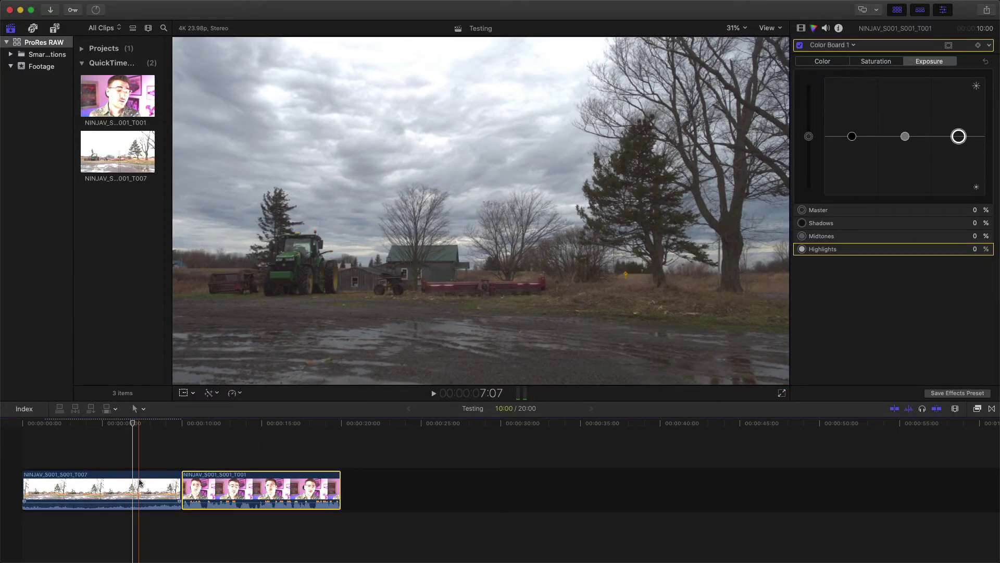
left_click(137, 480)
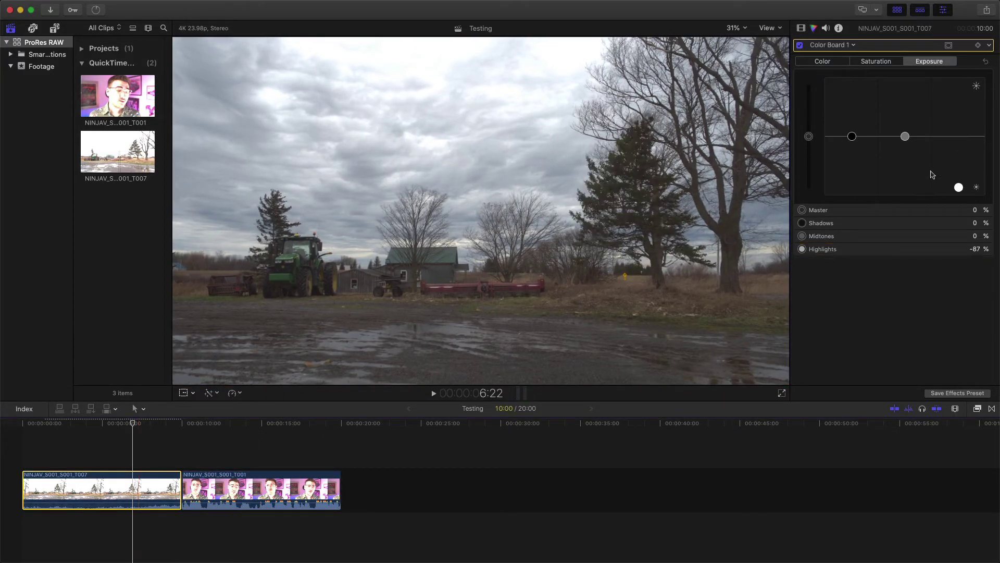
left_click(960, 190)
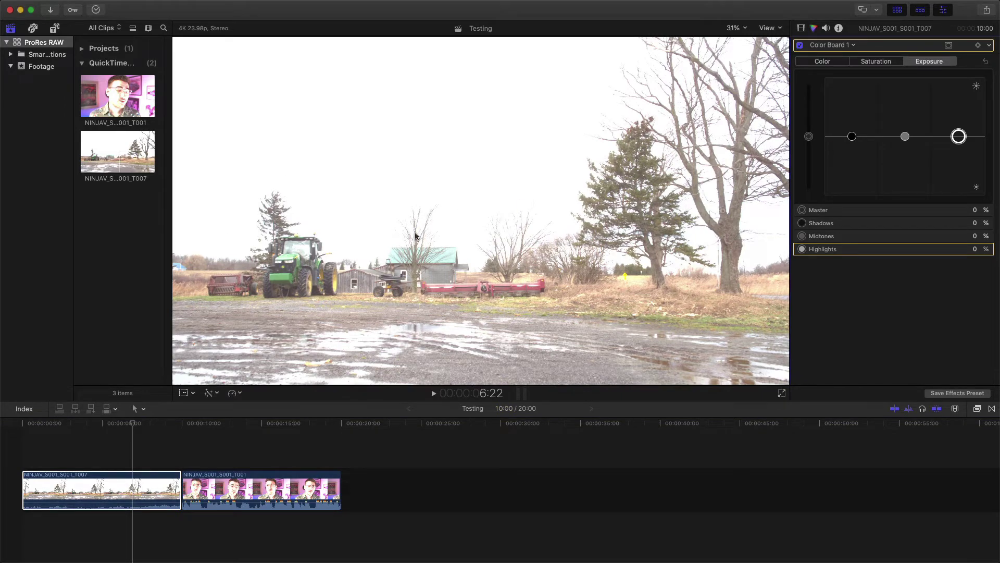
- Try shadows exposure at -100% and highlights at 100% on clip NINJAV_S001_S001_T007, and return both to 0%
left_click_drag(852, 136, 851, 196)
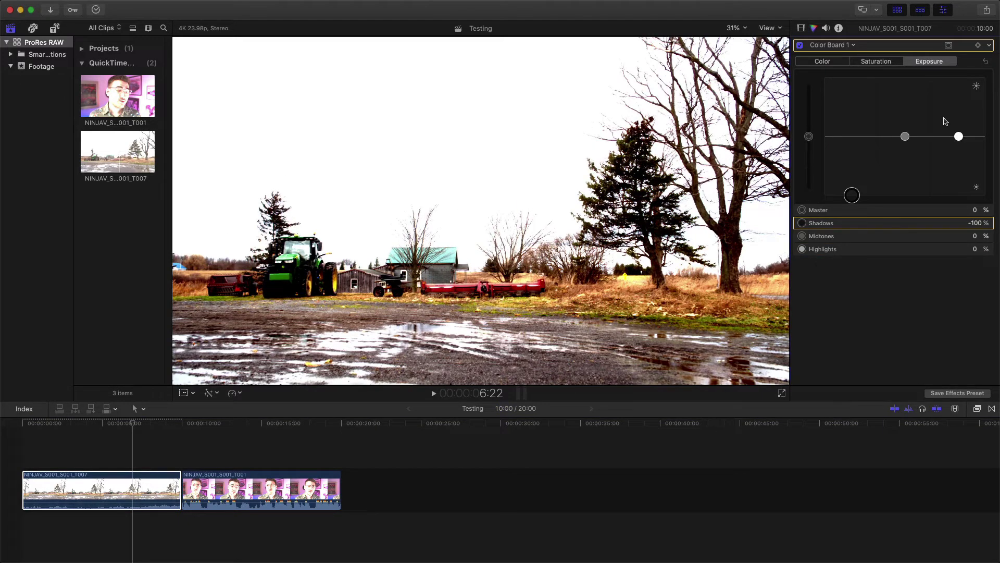
left_click_drag(958, 136, 959, 78)
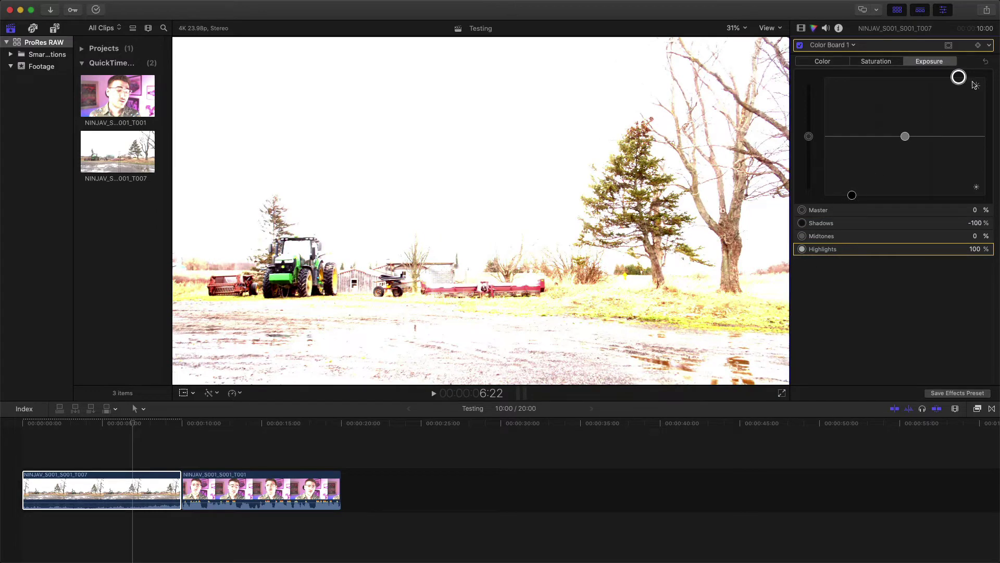
left_click(852, 195)
key("Delete")
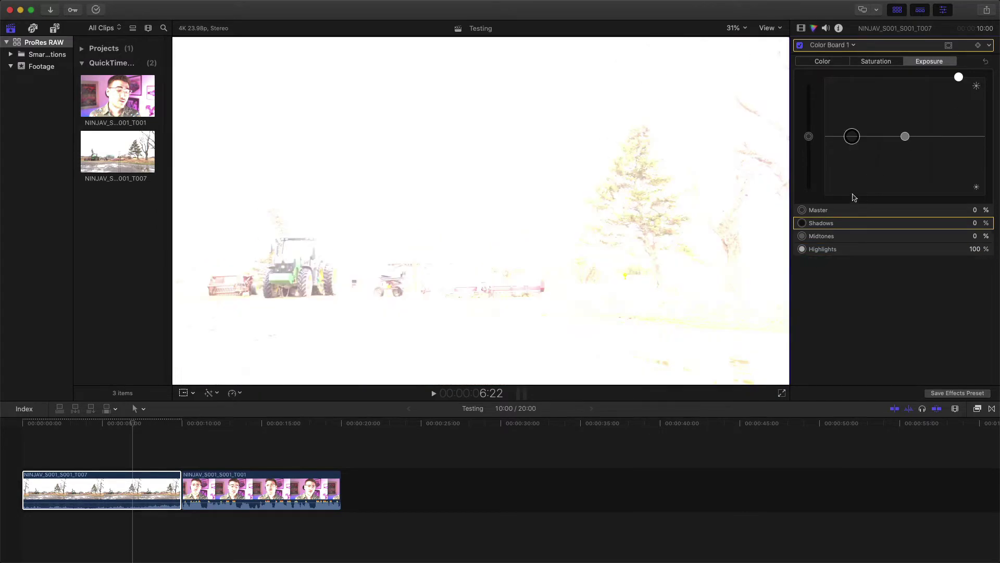
left_click(959, 78)
key("Delete")
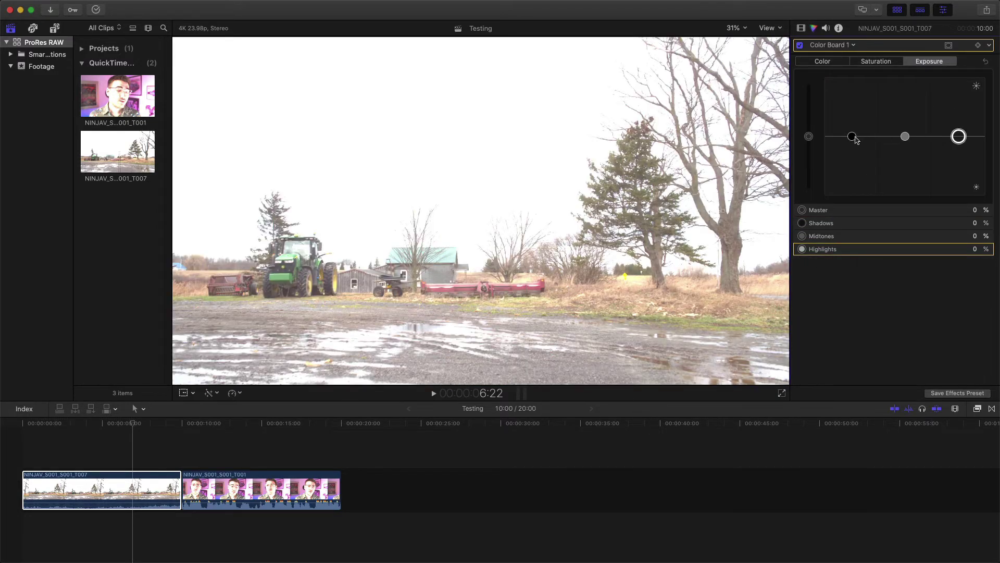
left_click_drag(855, 139, 855, 150)
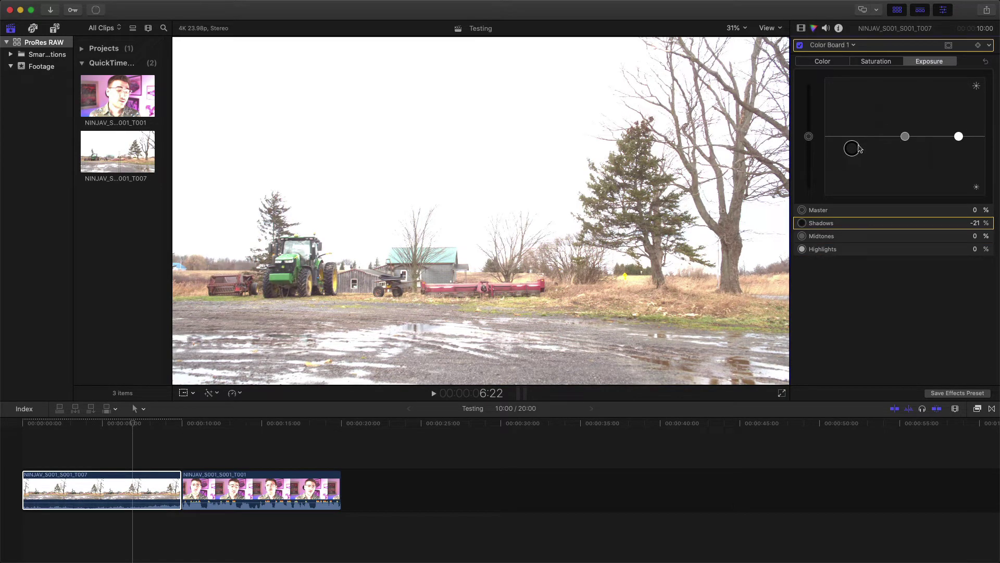
left_click_drag(859, 148, 858, 138)
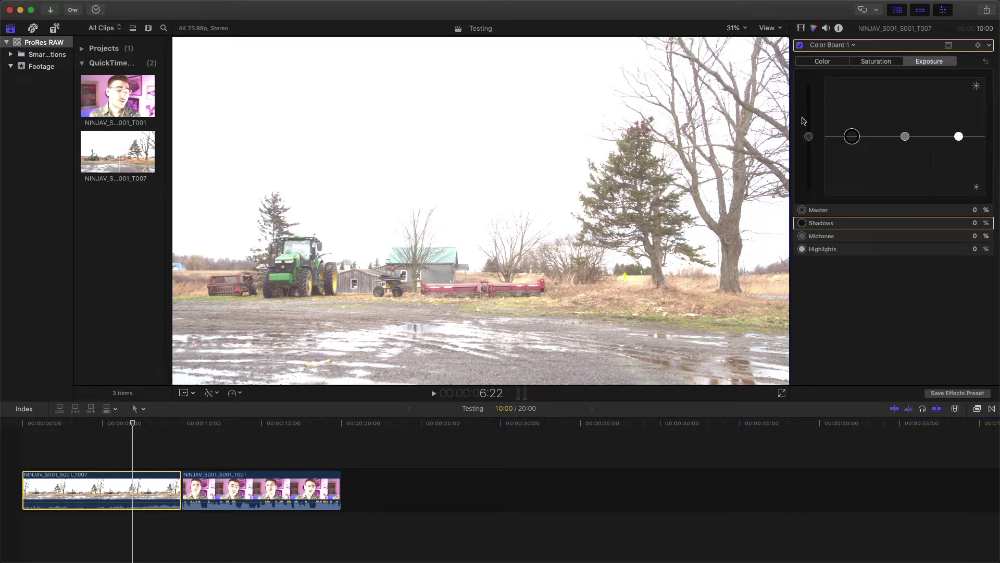
- Review the general metadata of timeline clip NINJAV_S001_S001_T007 and browser clip NINJAV_S001_S001_T001
left_click(839, 28)
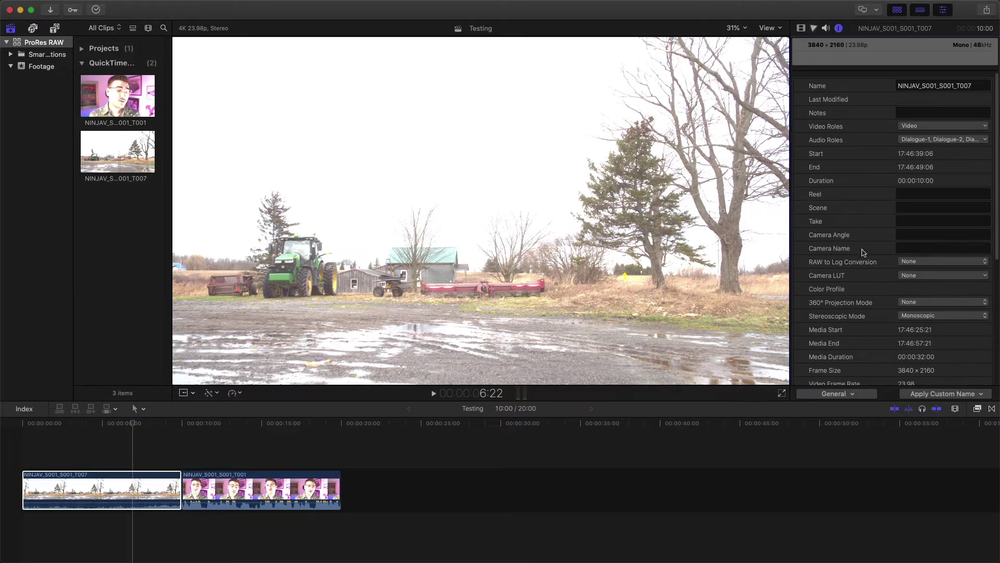
scroll(843, 326, "down", 2)
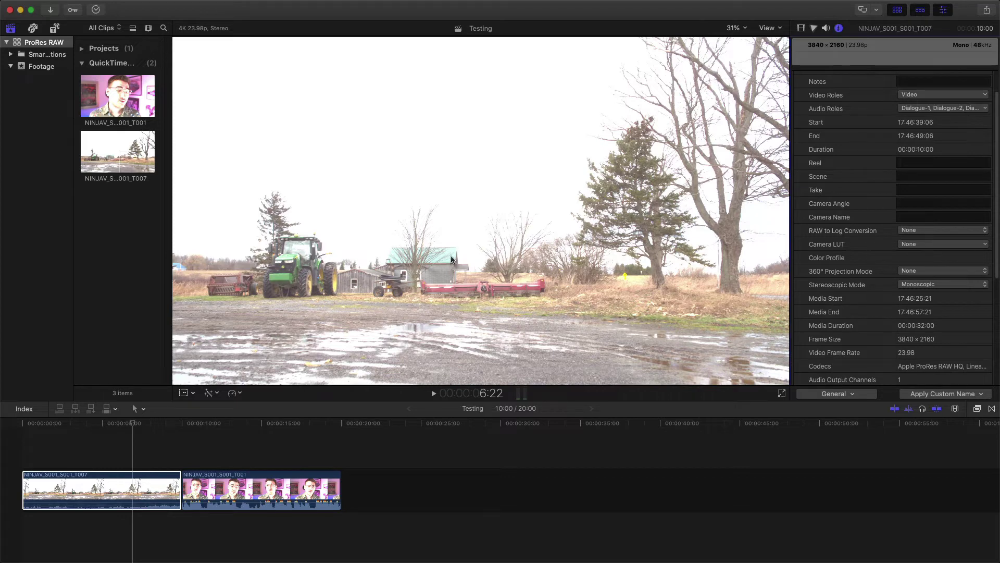
left_click(110, 114)
key("super+4")
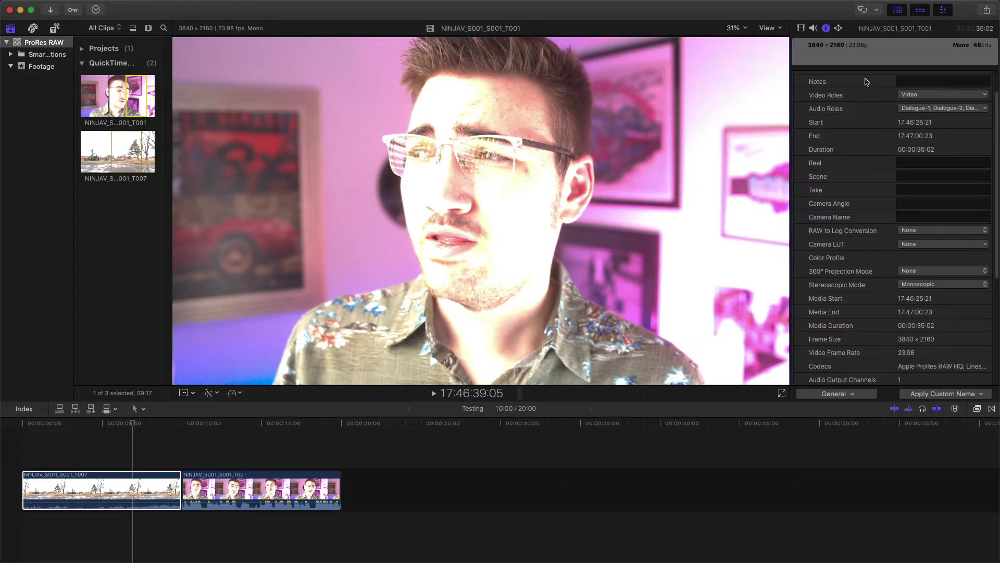
scroll(851, 316, "down", 5)
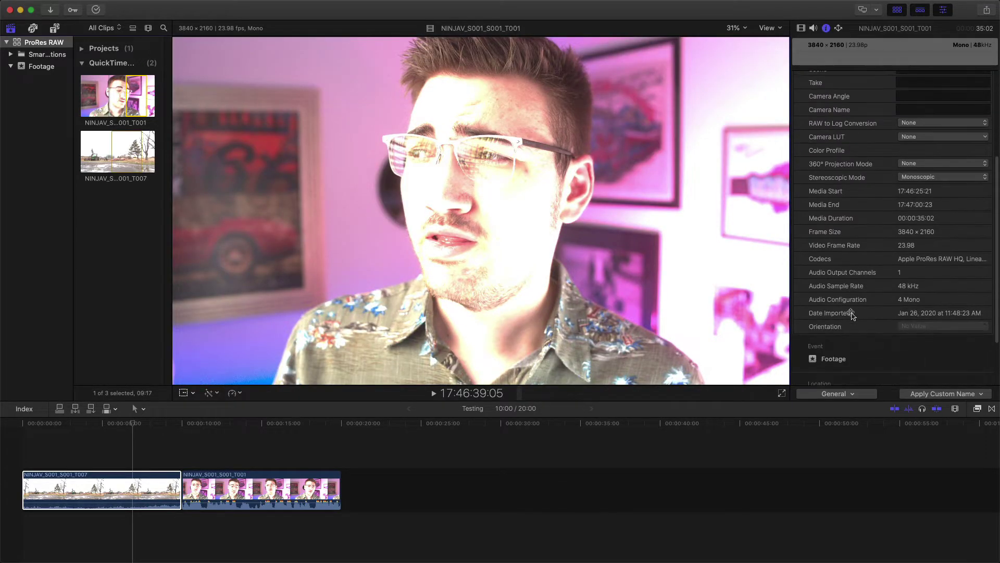
- Switch the metadata view of timeline clip NINJAV_S001_S001_T007 to Extended and highlight its Device Model Name value
key("super+2")
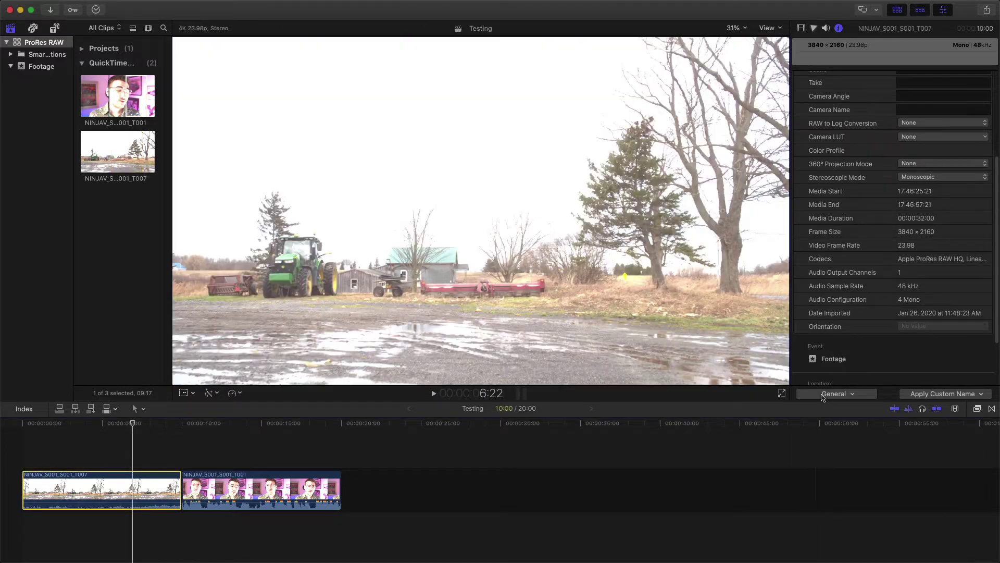
left_click(836, 393)
left_click(836, 449)
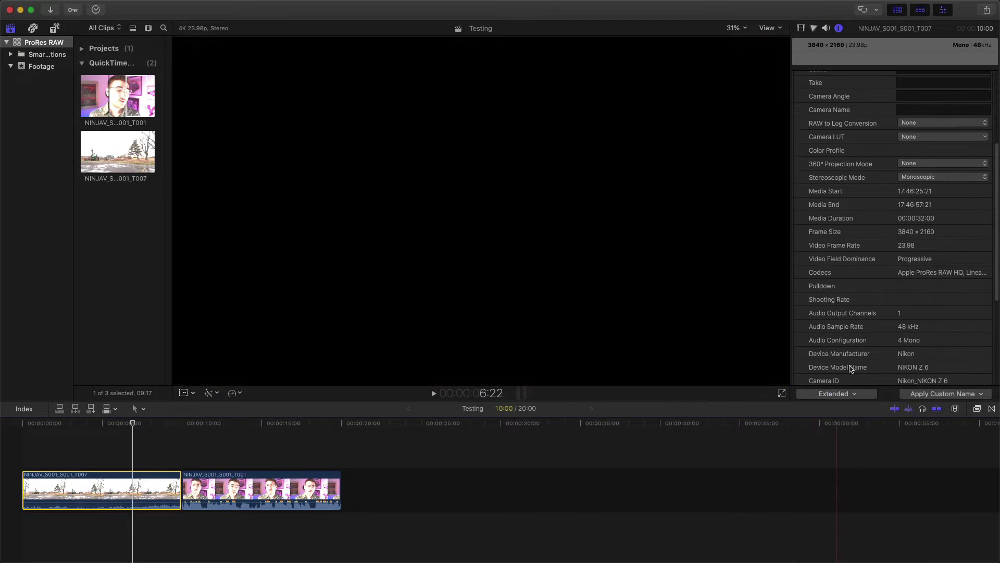
scroll(871, 319, "down", 4)
scroll(862, 219, "up", 5)
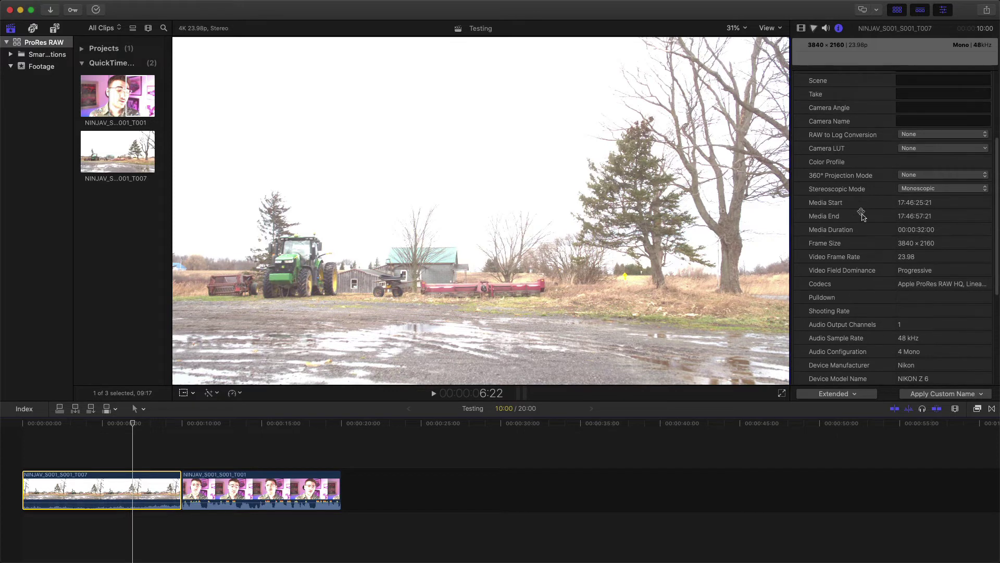
scroll(862, 329, "down", 4)
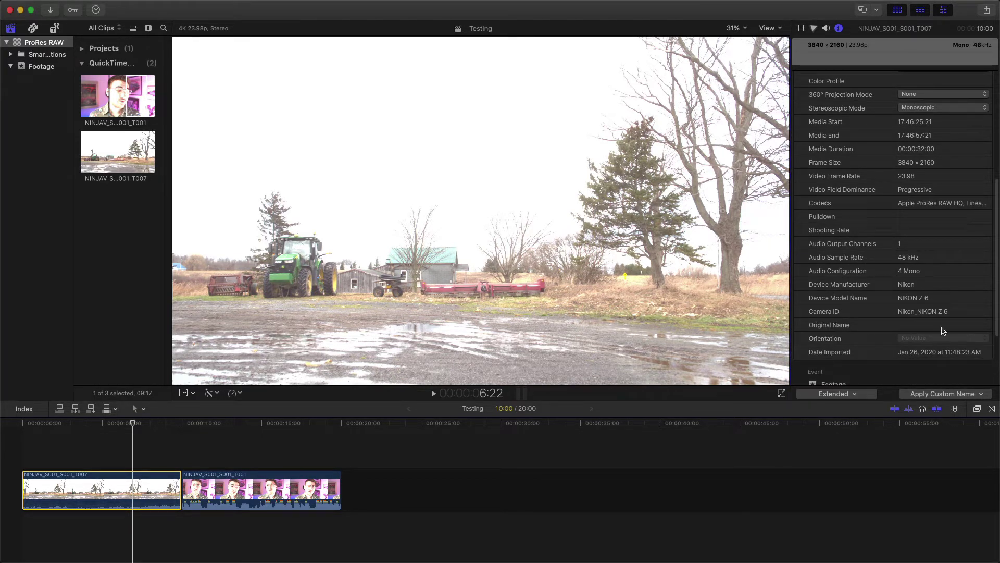
left_click(939, 299)
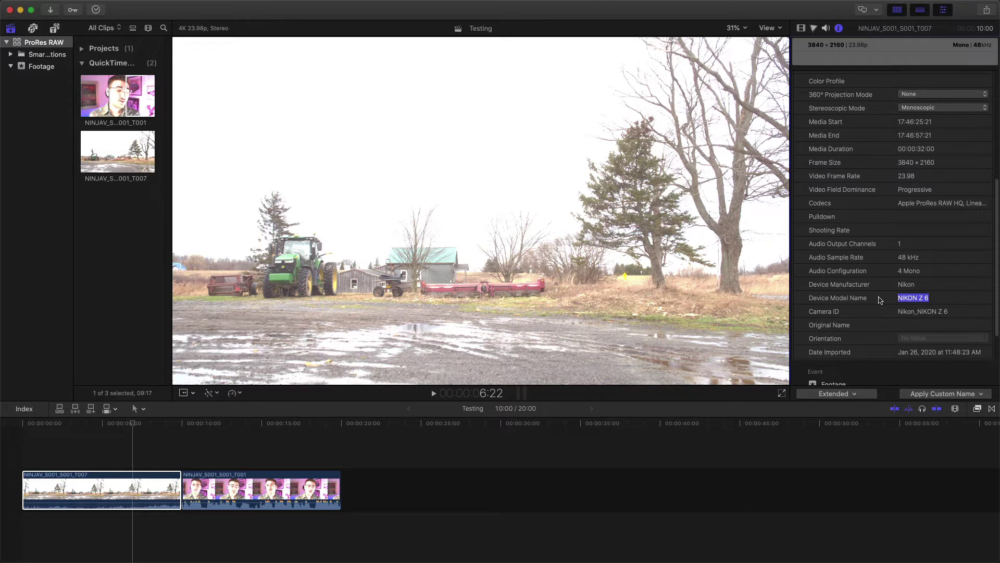
- Set the RAW to Log Conversion of clip NINJAV_S001_S001_T007 to Sony S-Log3/S-Gamut3
scroll(900, 255, "up", 5)
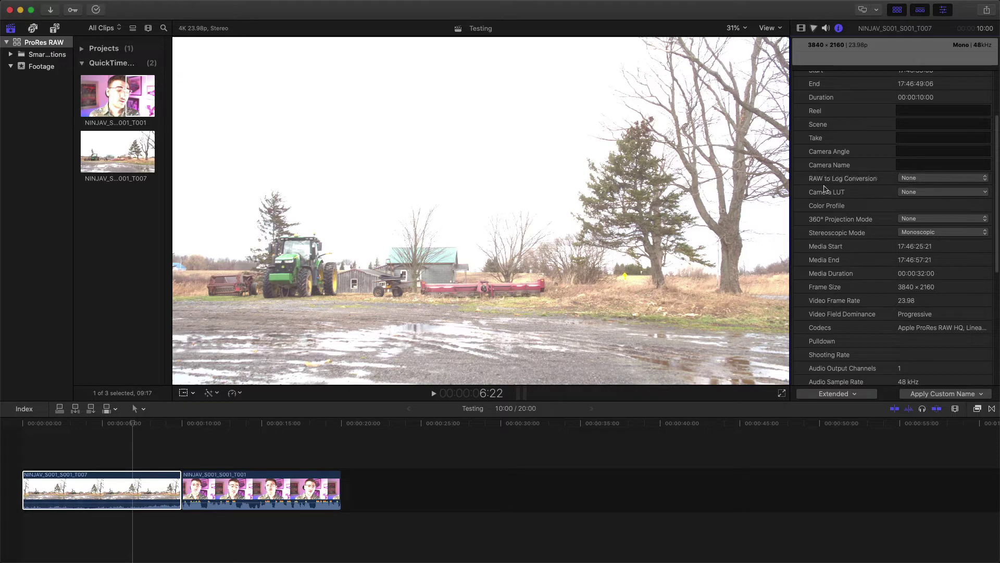
left_click(917, 180)
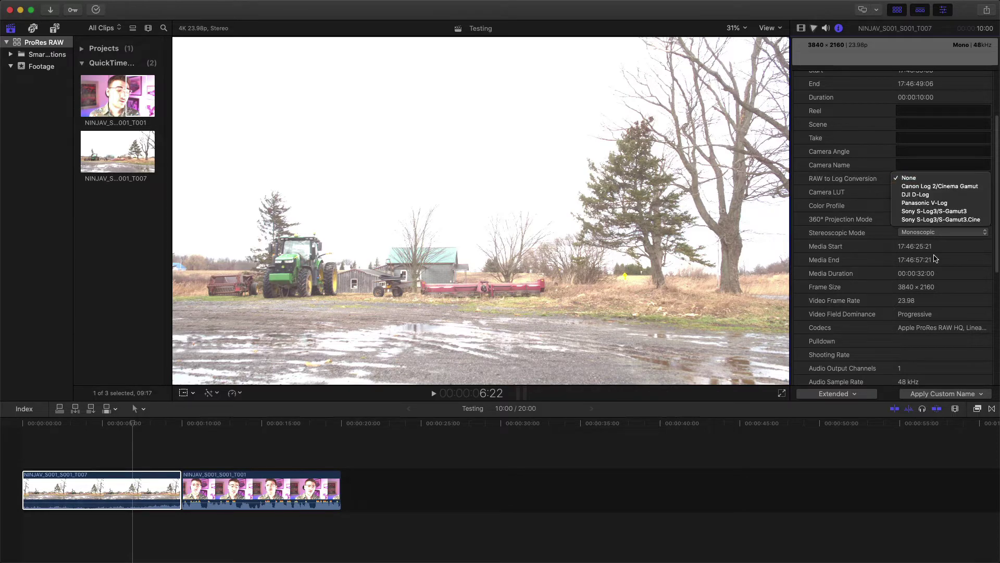
left_click(932, 218)
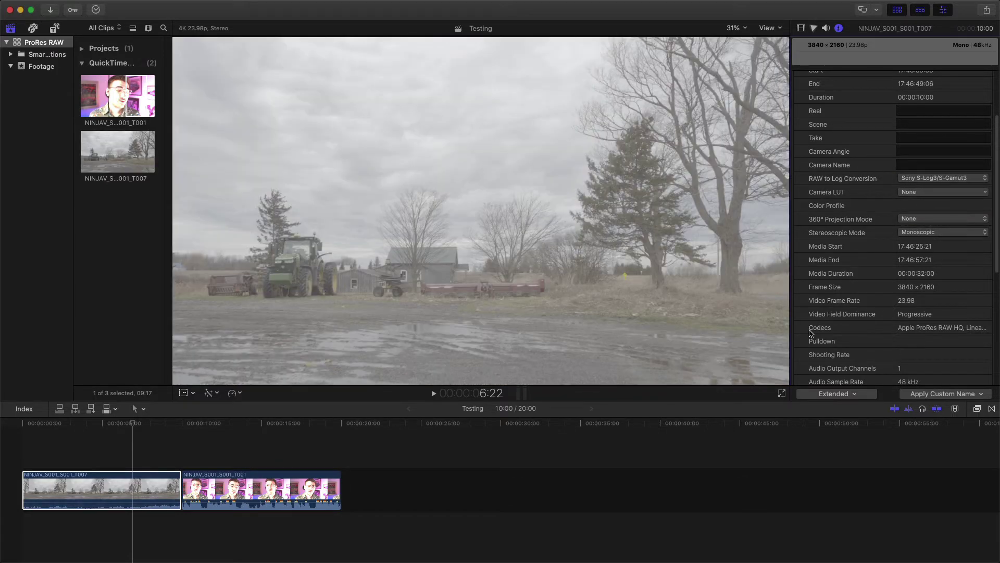
left_click(506, 340)
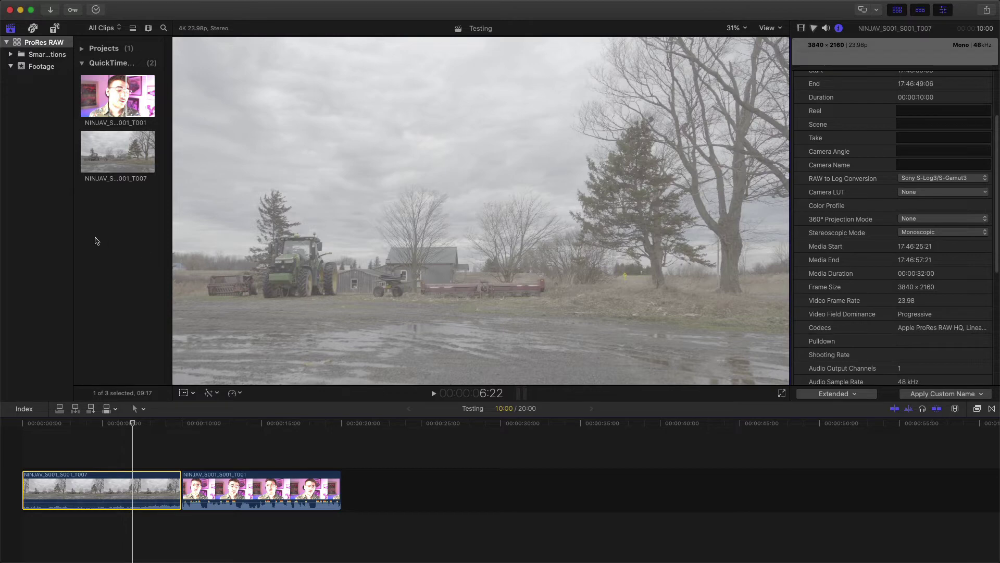
- Set the RAW to Log Conversion of both browser clips to Sony S-Log3/S-Gamut3 and move the playhead to 5:22 in timeline clip NINJAV_S001_S001_T007
left_click(149, 241)
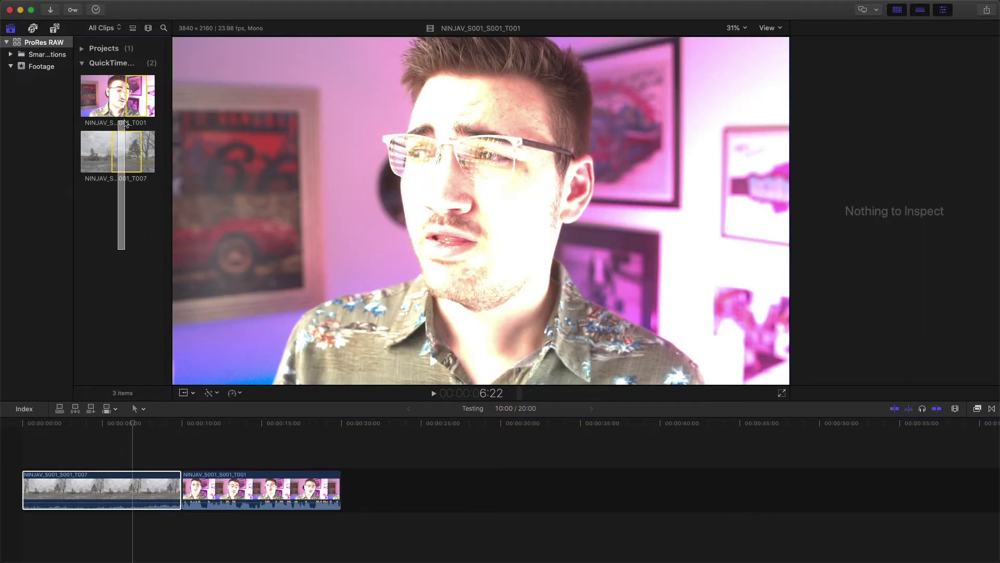
key("super+a")
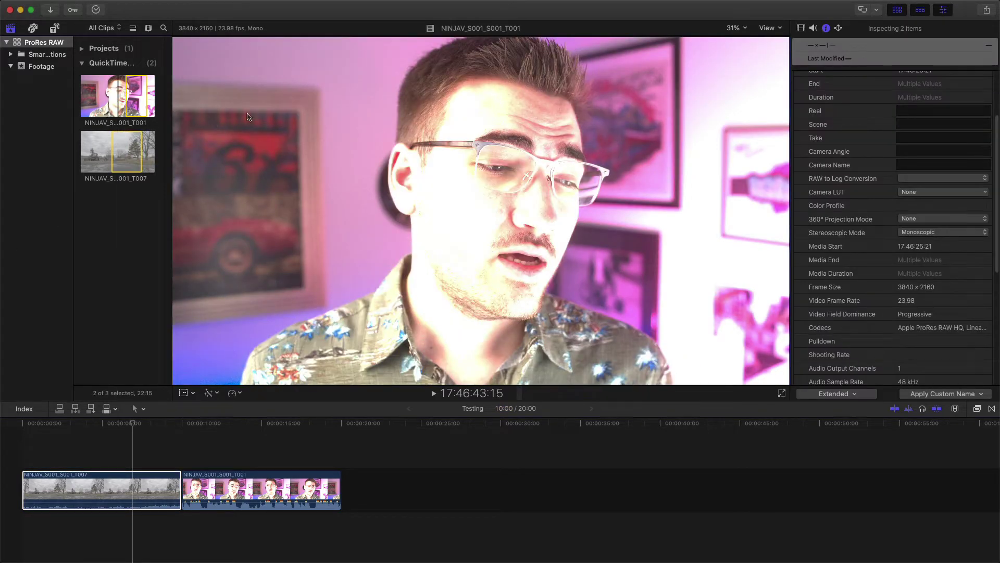
left_click(911, 180)
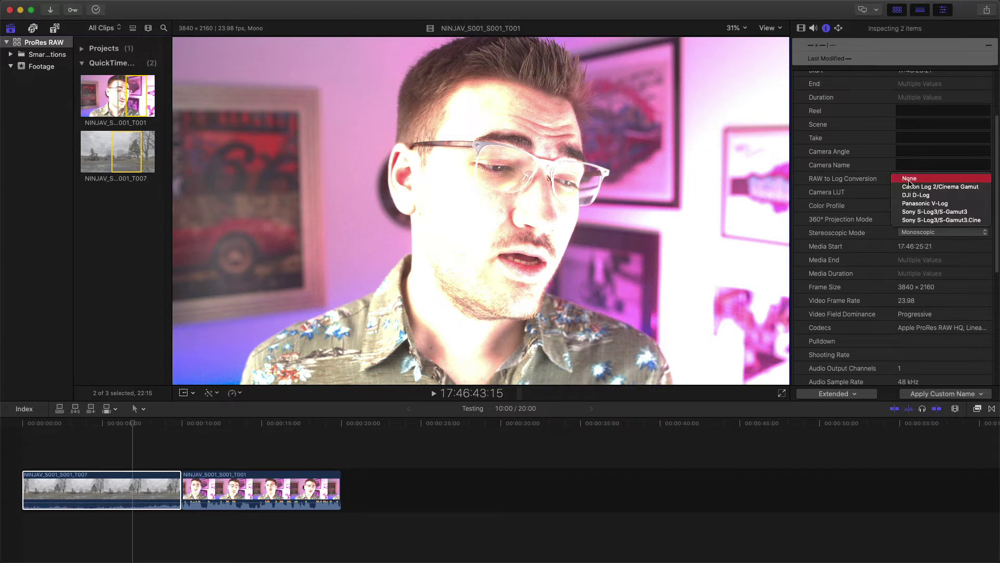
left_click(924, 212)
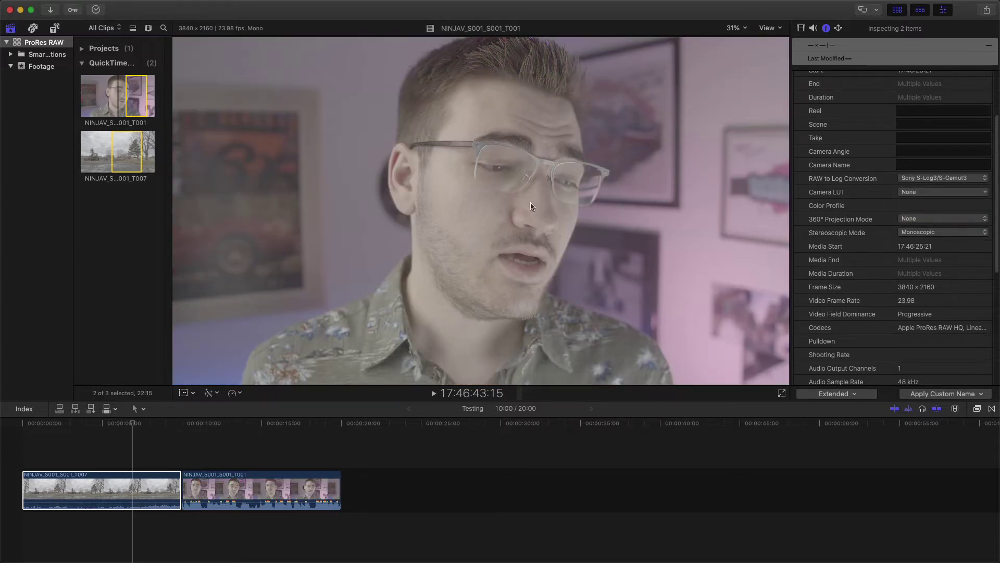
mouse_move(132, 423)
left_mouse_down()
mouse_move(267, 423)
mouse_move(118, 426)
left_mouse_up()
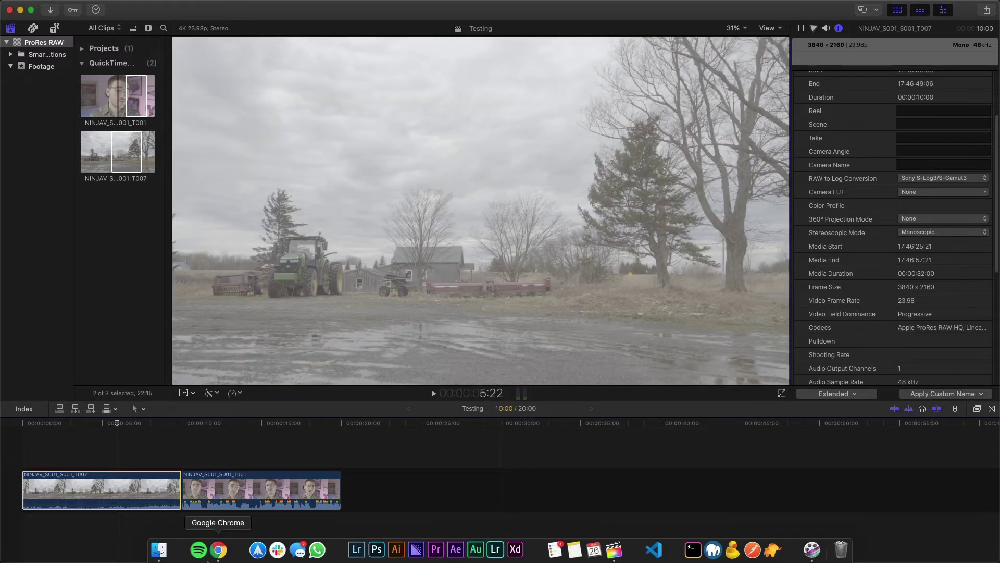
- Switch to Google Chrome and review the Venice Look LUTs Version 3 article on xdcam-user.com, including its S-Log2 and S-Log3 LUT download links
left_click(207, 560)
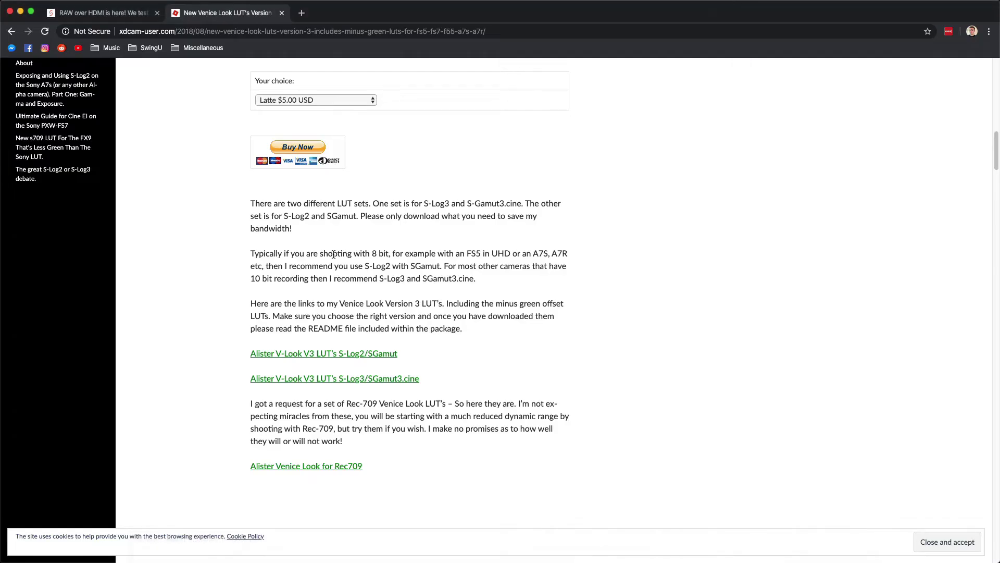
scroll(332, 253, "down", 5)
key("Home")
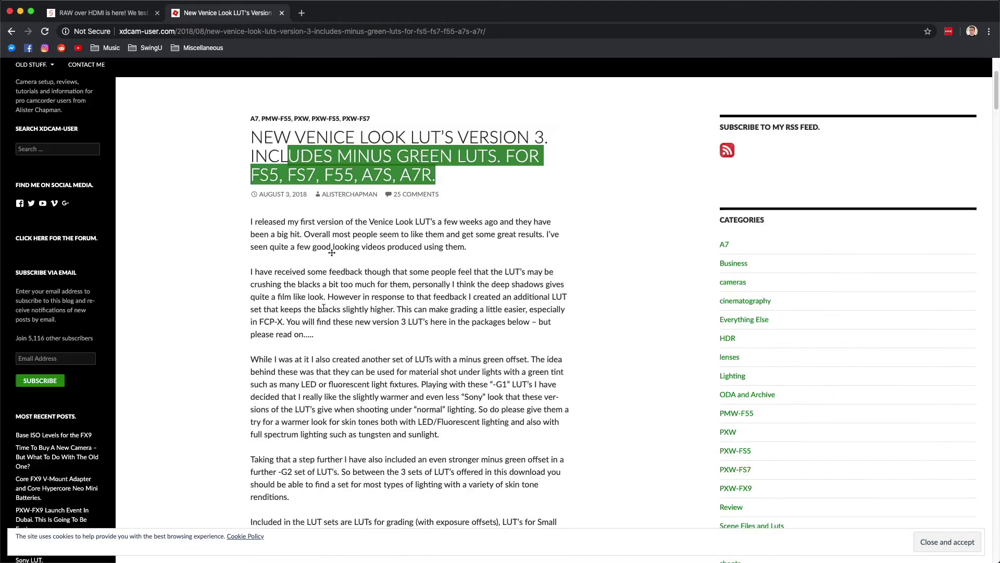
scroll(332, 254, "down", 4)
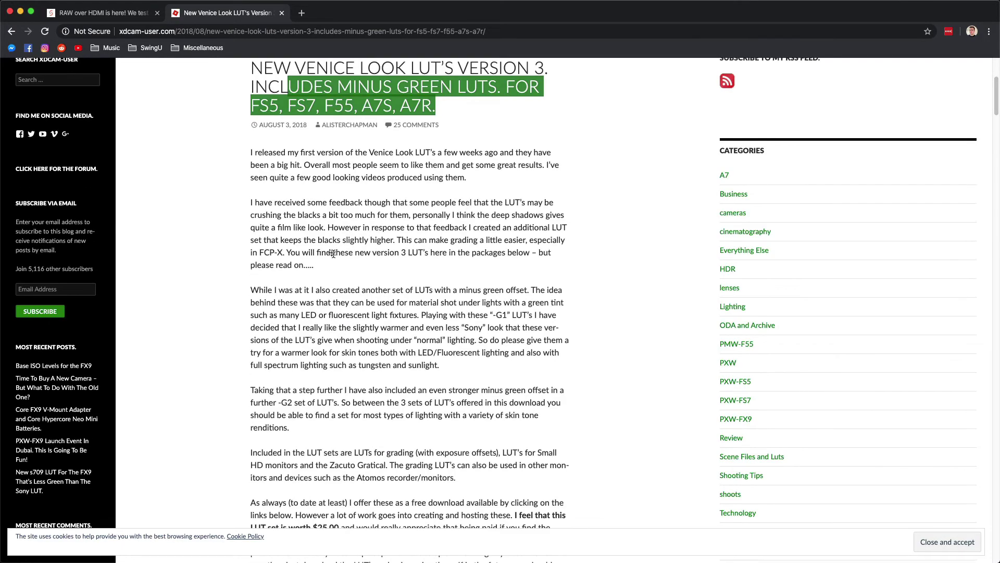
scroll(333, 253, "down", 12)
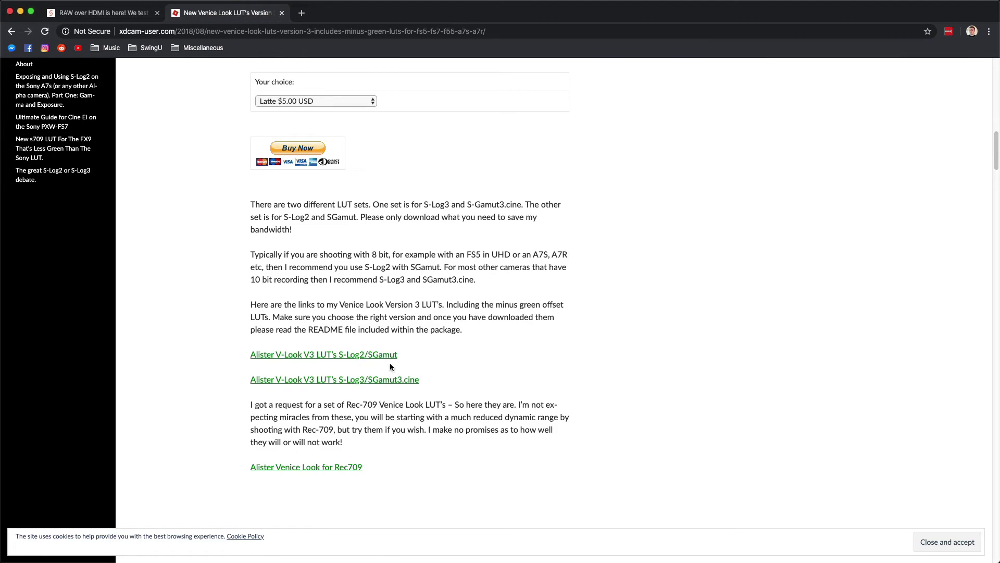
scroll(412, 439, "up", 15)
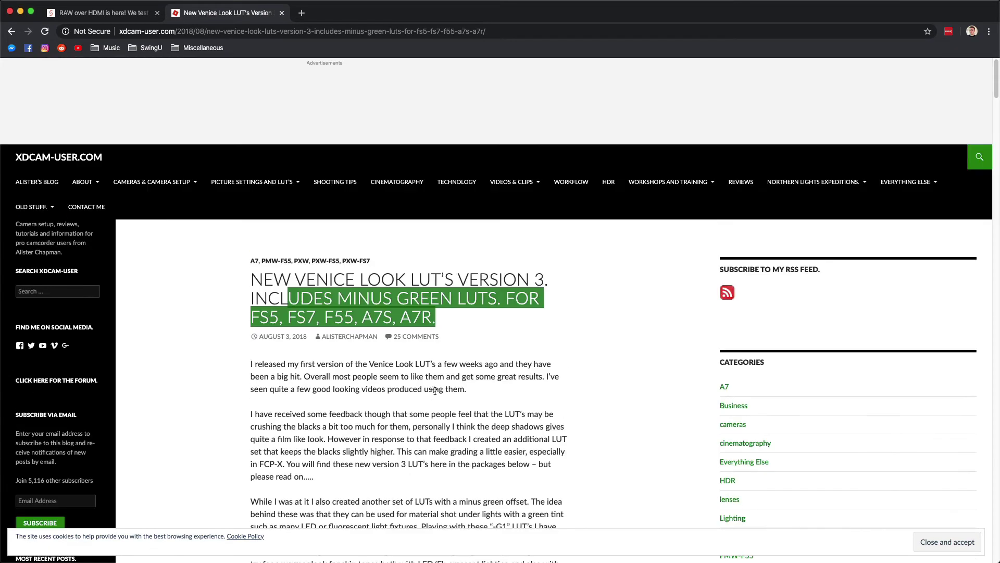
scroll(358, 252, "down", 3)
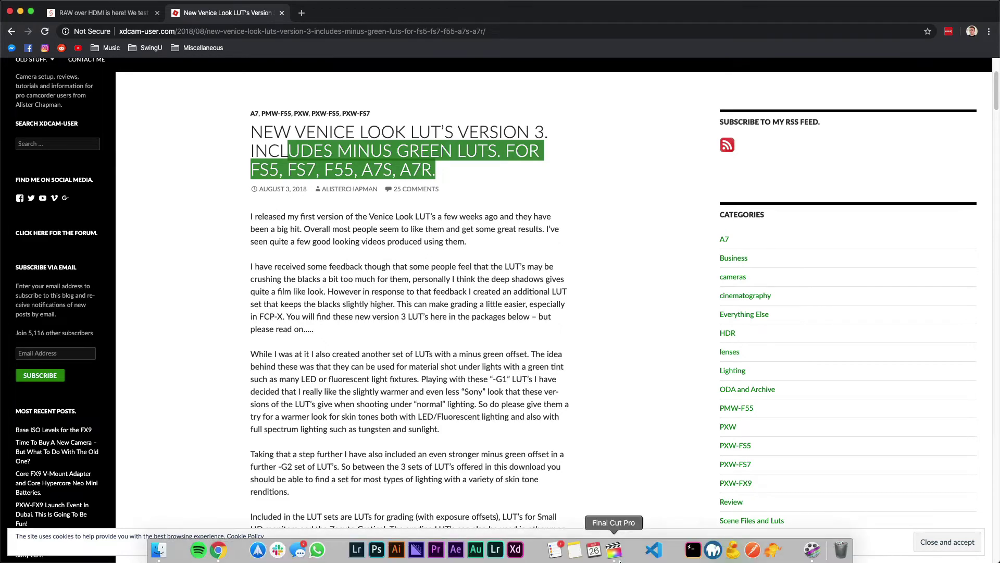
- Switch to Final Cut Pro and set the Camera LUT of timeline clip NINJAV_S001_S001_T007 to Alister_V-Look_V3_-1p50, keeping its Sony S-Log3/S-Gamut3 conversion
left_click(620, 555)
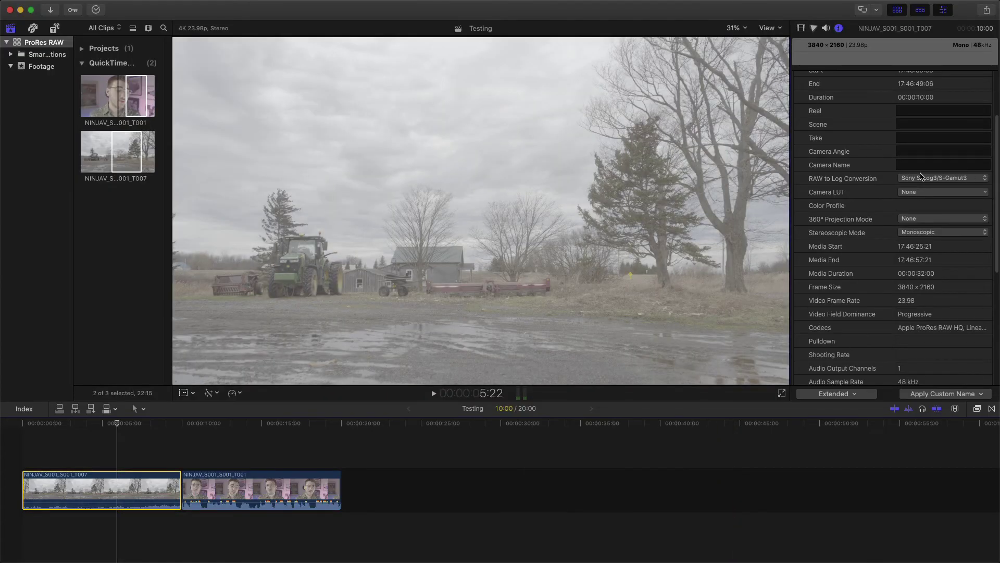
left_click(916, 178)
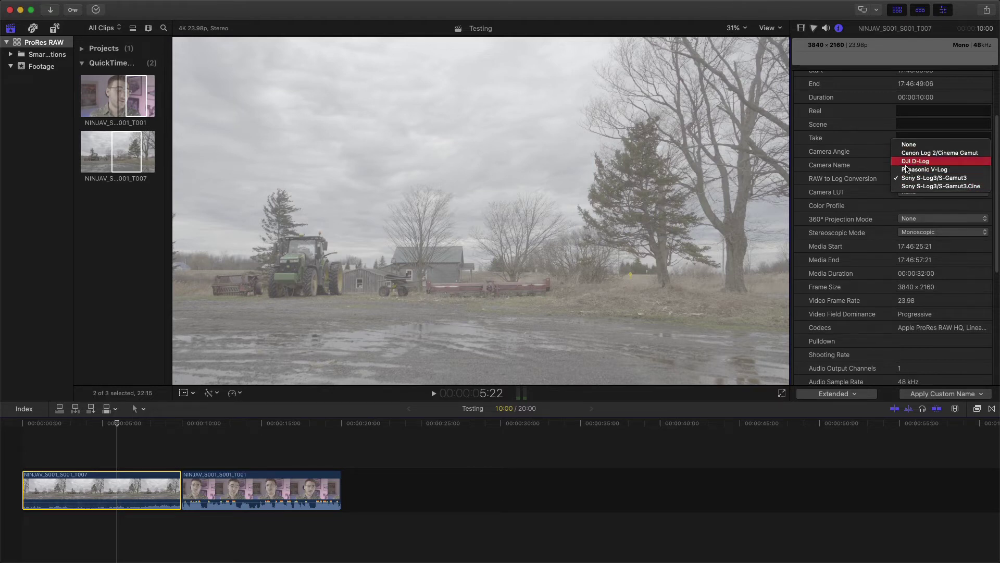
left_click(912, 177)
left_click(909, 193)
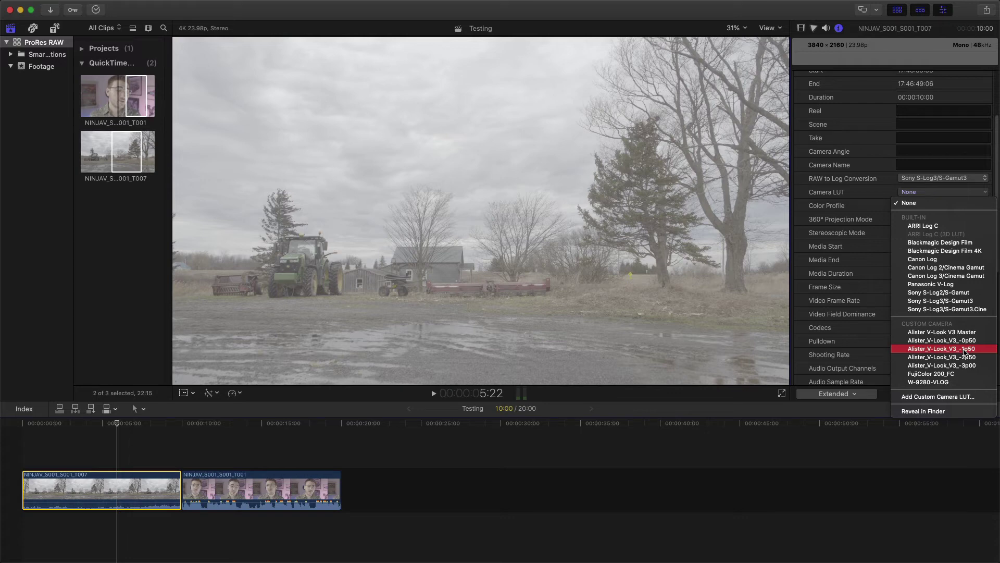
left_click(965, 350)
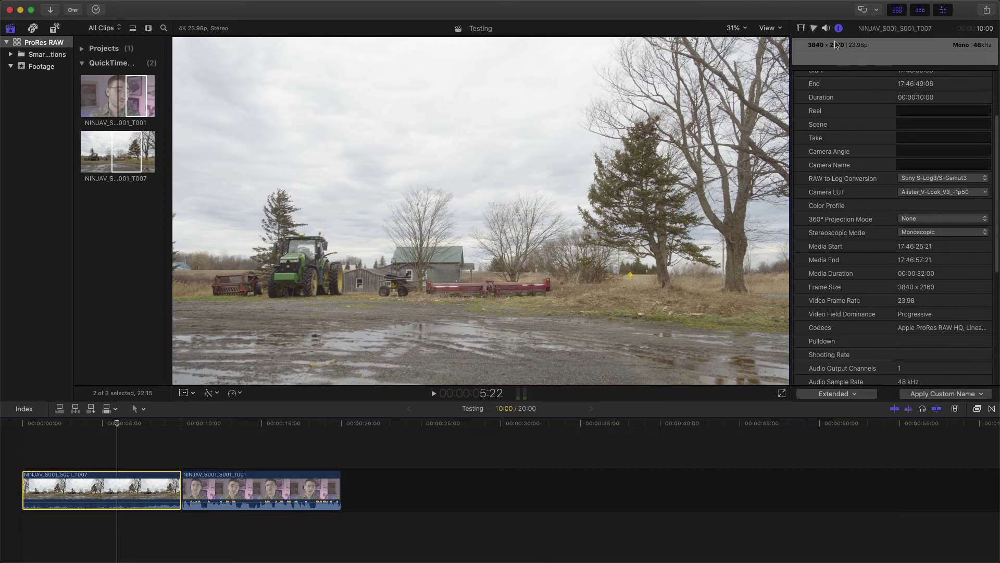
- Set the exposure of clip NINJAV_S001_S001_T007 to -27% for shadows and 1% for highlights in Color Board 1
left_click(814, 29)
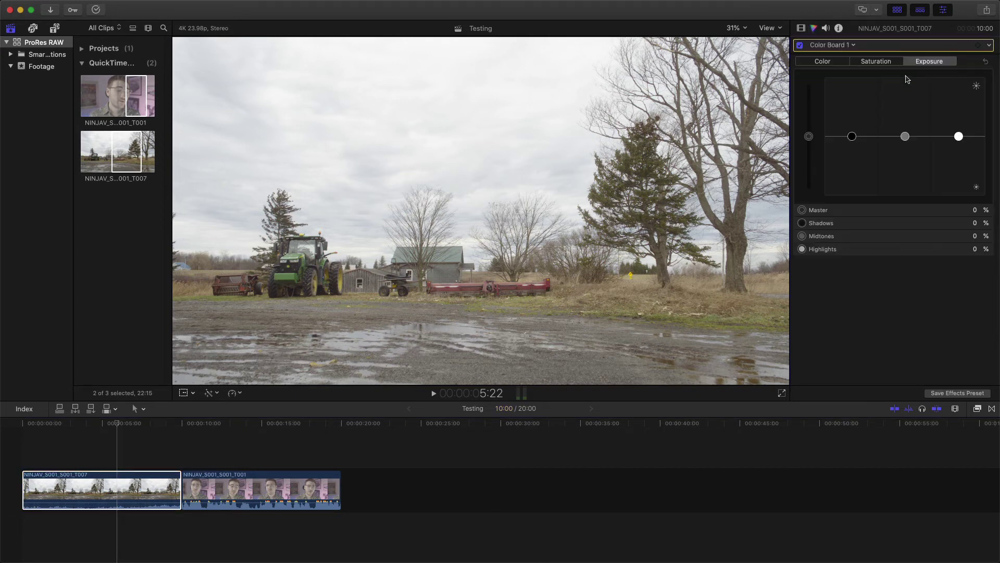
left_click_drag(851, 135, 851, 156)
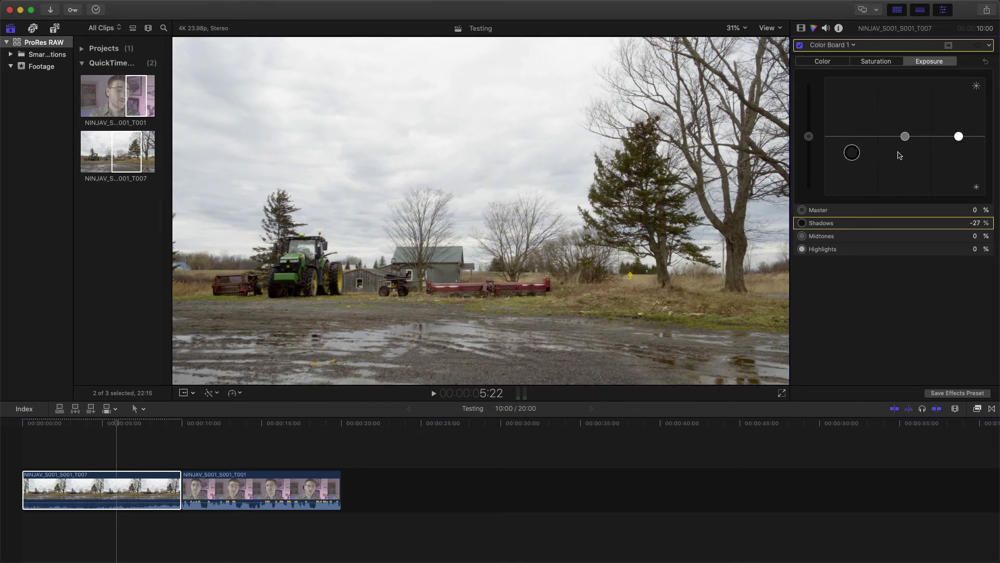
left_click(958, 137)
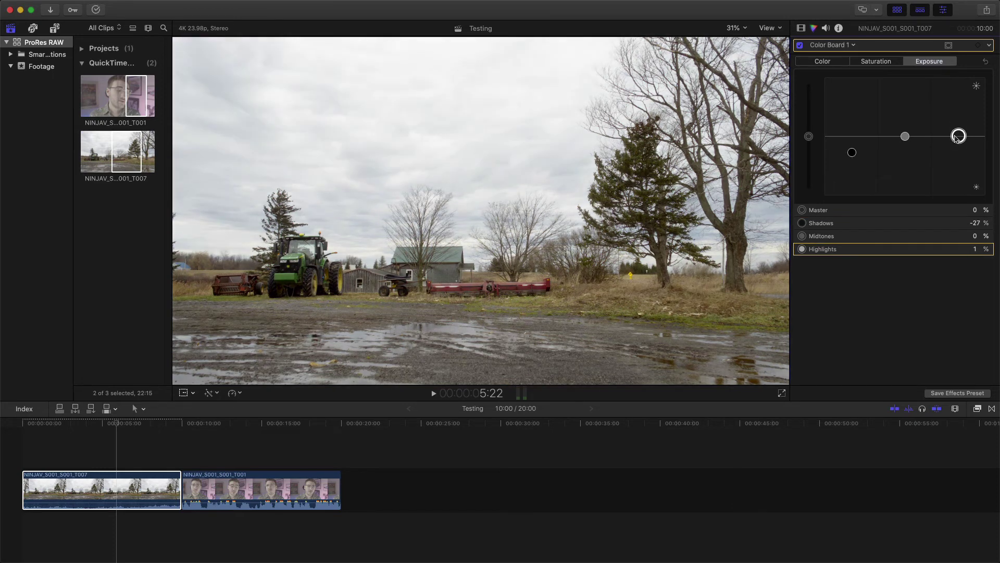
- Set the master saturation of clip NINJAV_S001_S001_T007 to -31% in Color Board 1
left_click(875, 60)
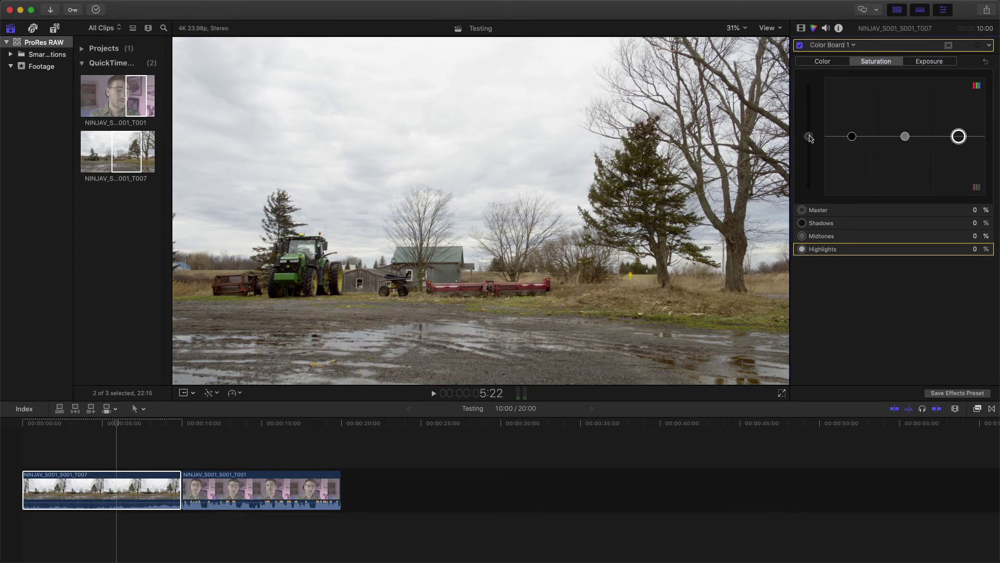
left_click_drag(808, 137, 809, 159)
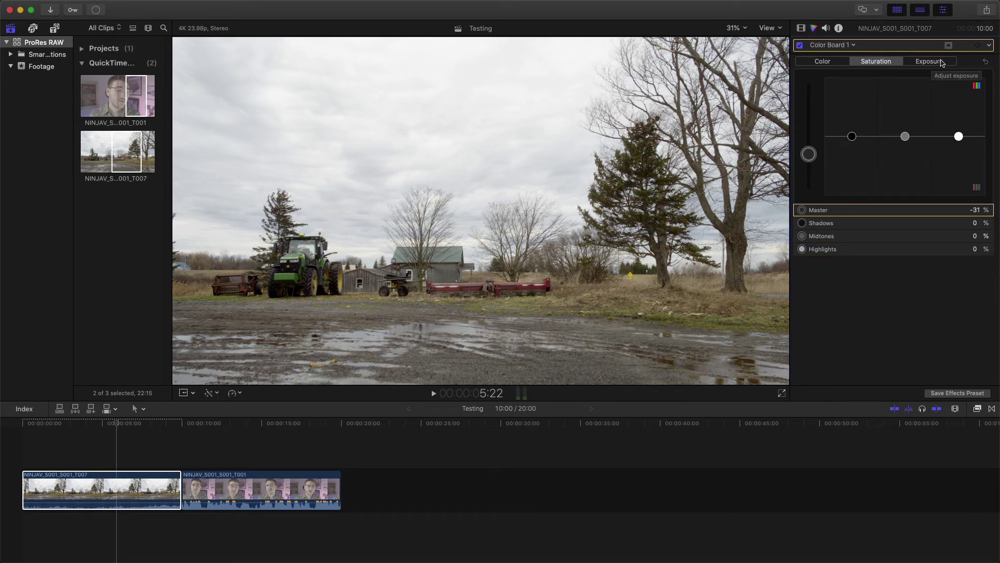
left_click(935, 63)
- Set the Camera LUT of timeline clip NINJAV_S001_S001_T001 to Alister_V-Look_V3_-1p50, with the playhead at 14:22
left_click(838, 28)
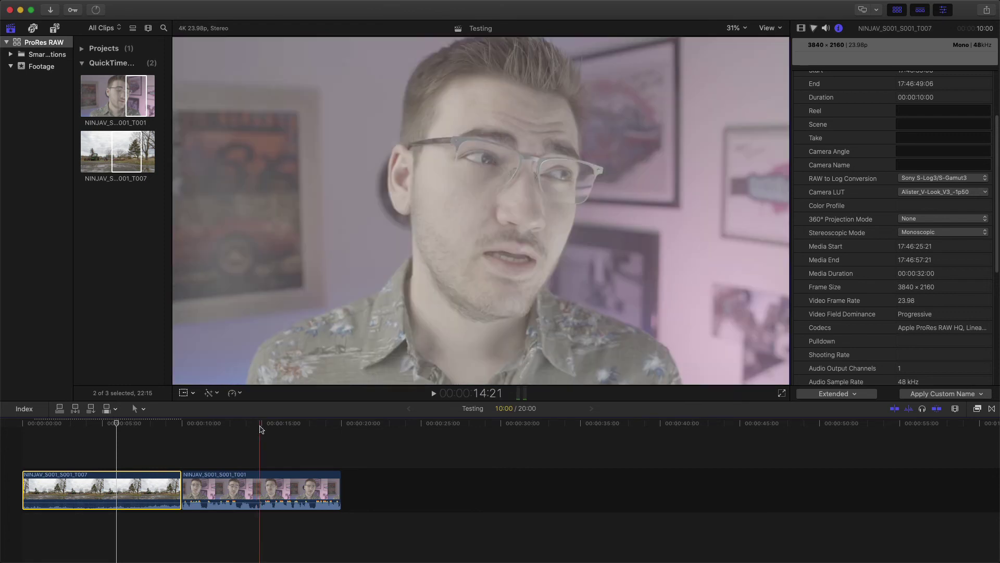
left_click(260, 431)
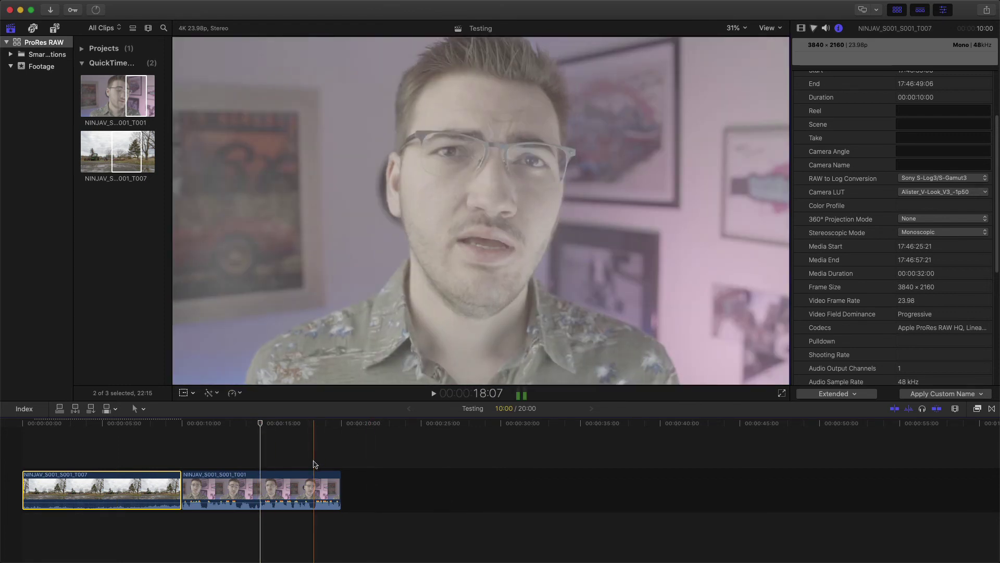
left_click(303, 489)
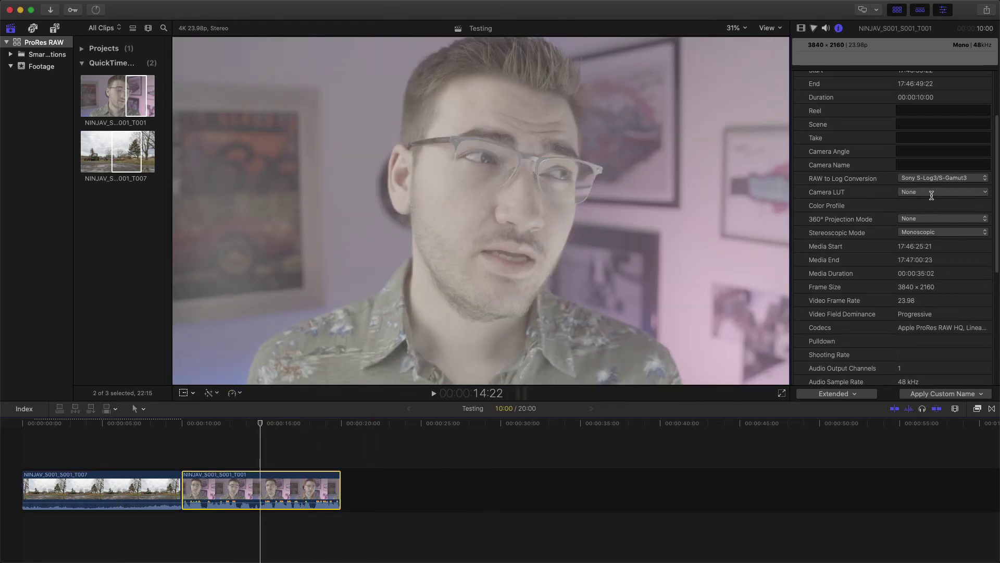
left_click(922, 193)
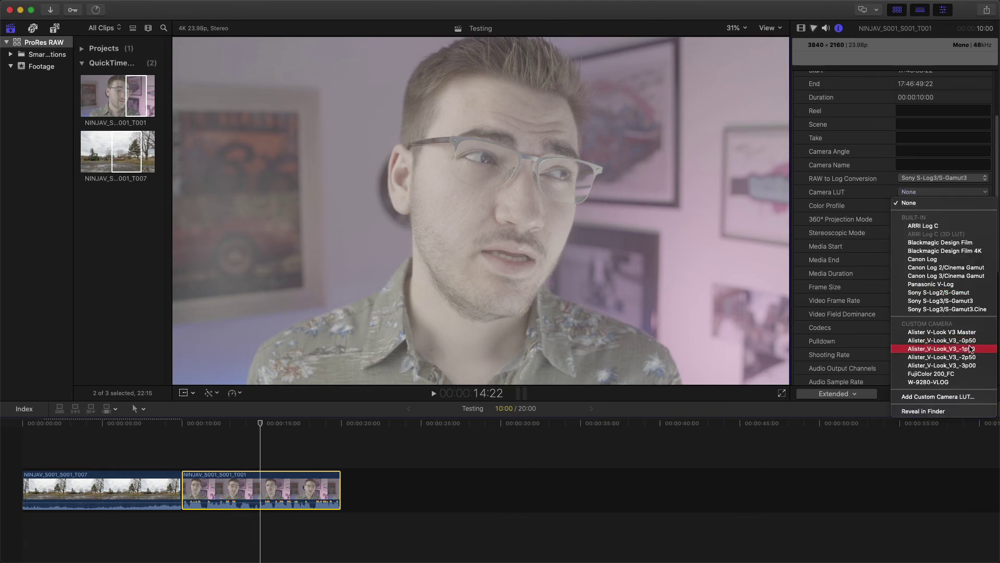
left_click(970, 349)
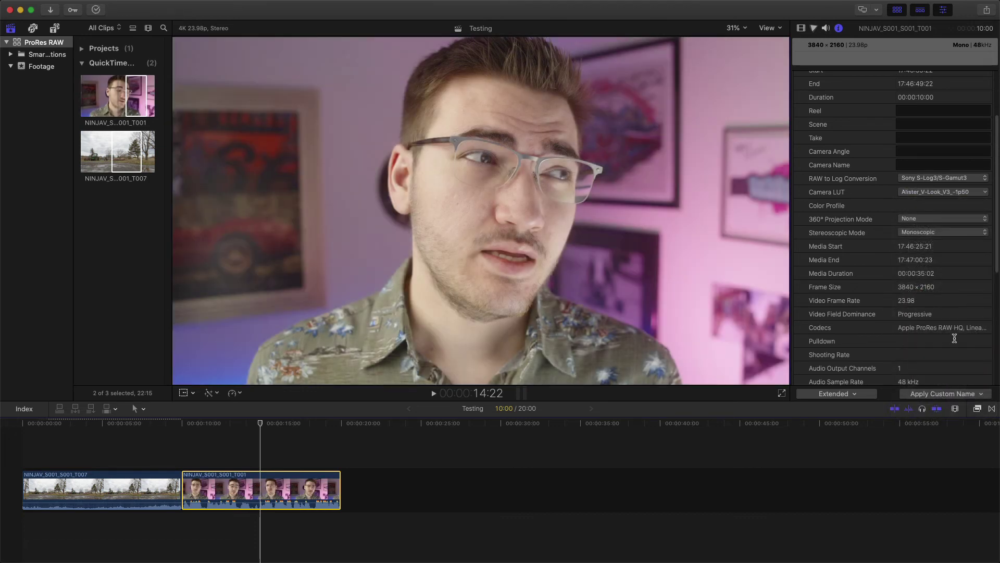
- Set the exposure of clip NINJAV_S001_S001_T001 to -25% for shadows and 9% for highlights in Color Board 1
left_click(816, 28)
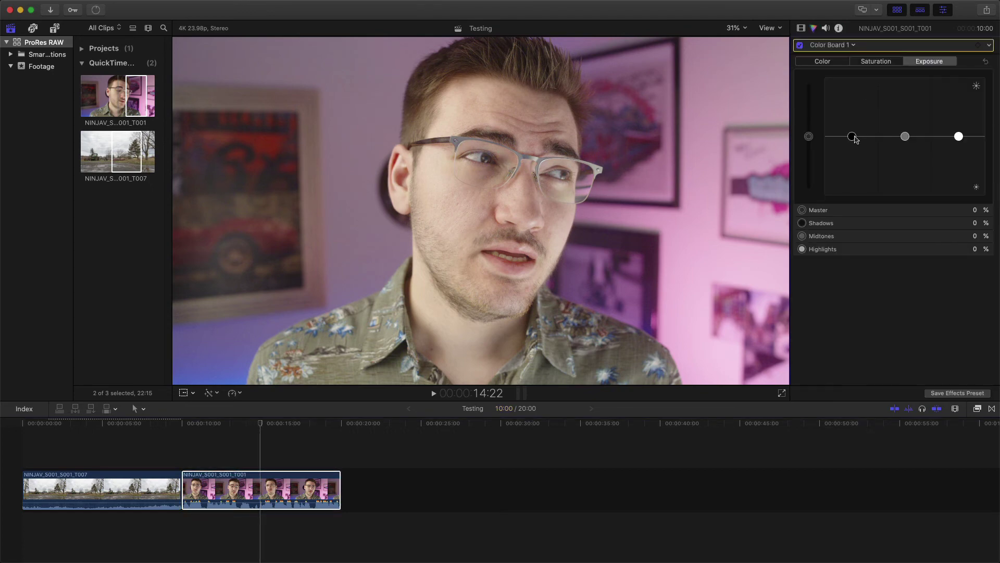
left_click_drag(853, 137, 852, 151)
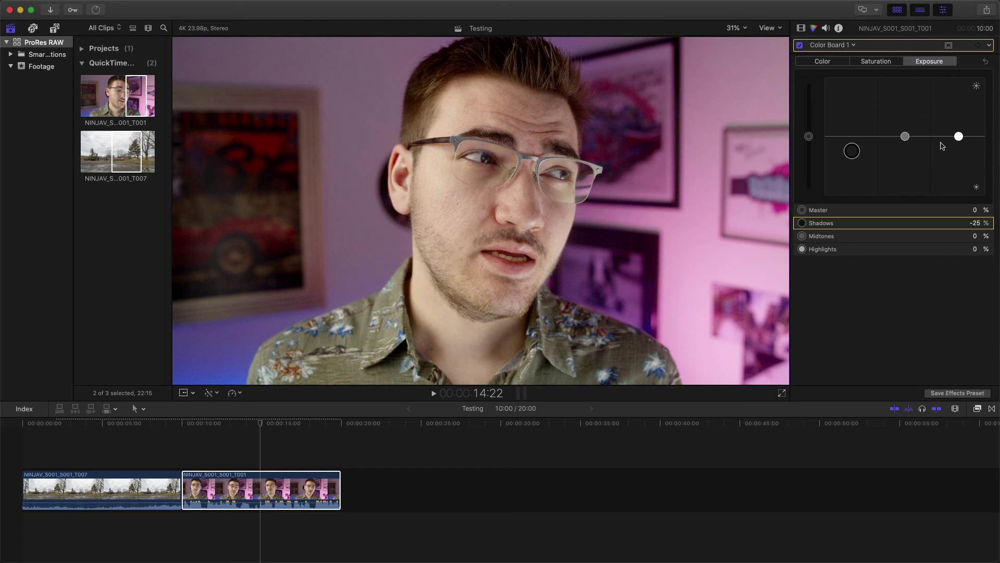
left_click_drag(959, 136, 957, 133)
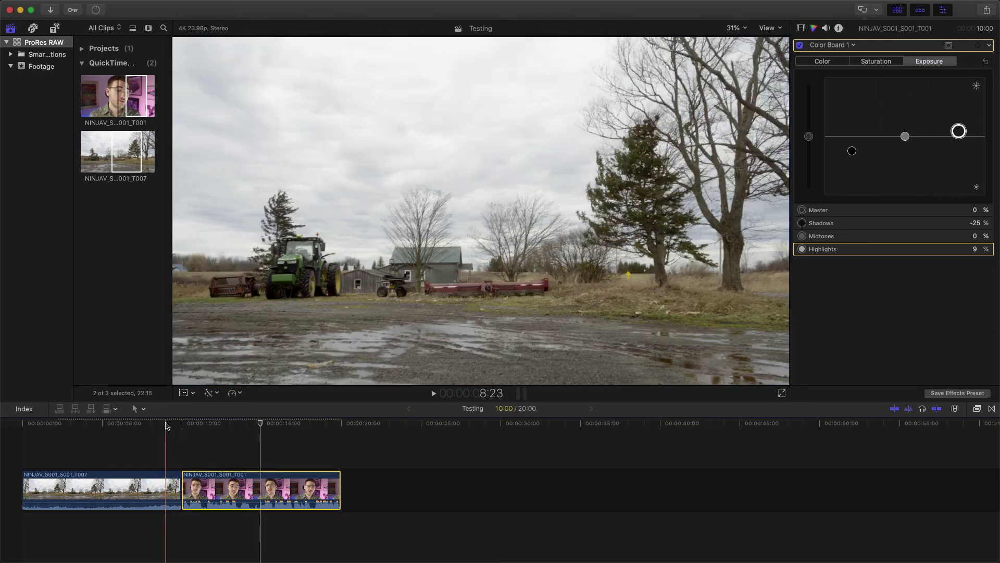
- Move the playhead to 6:19 over the tractor clip and show the metadata of selected timeline clip NINJAV_S001_S001_T001
left_click(131, 423)
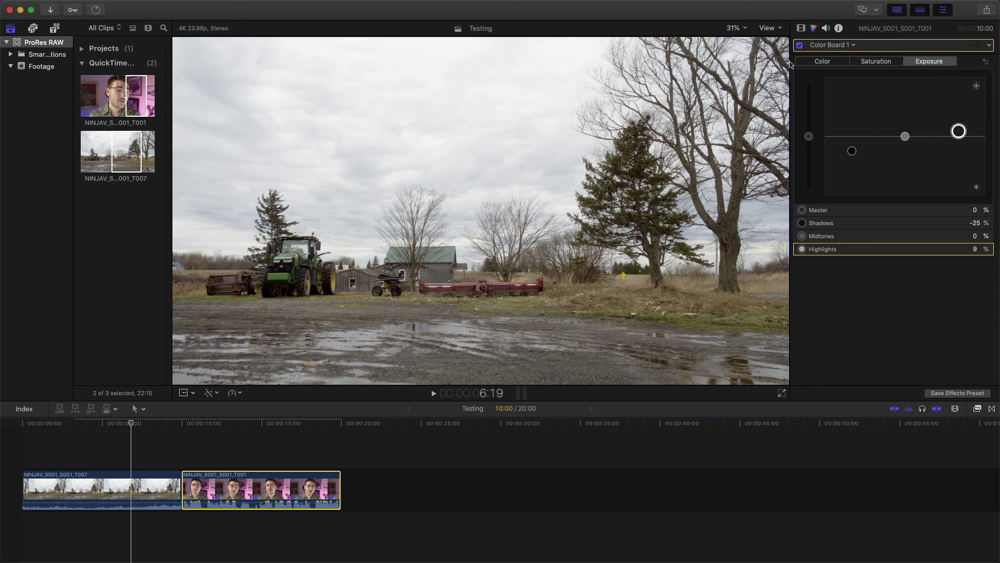
left_click(839, 28)
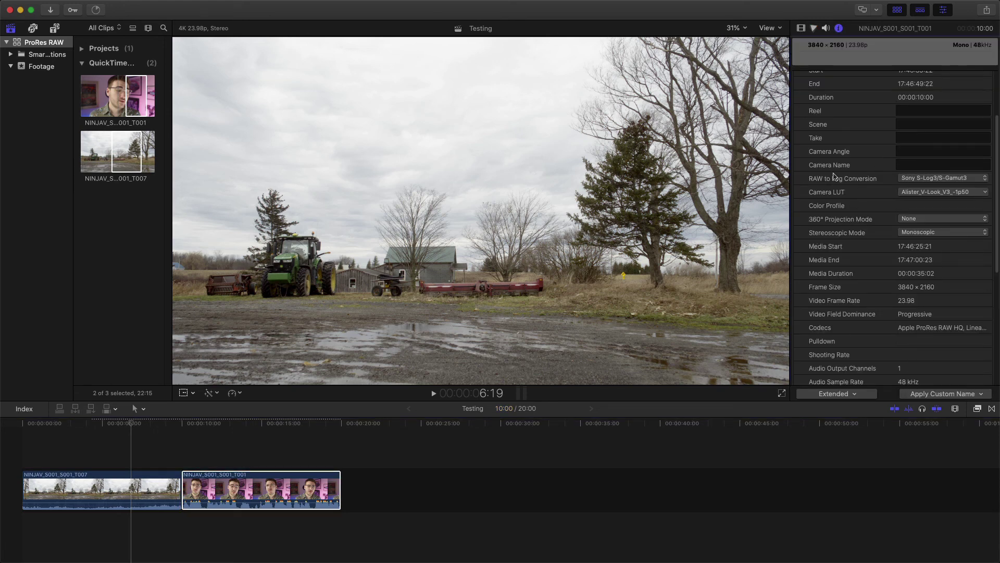